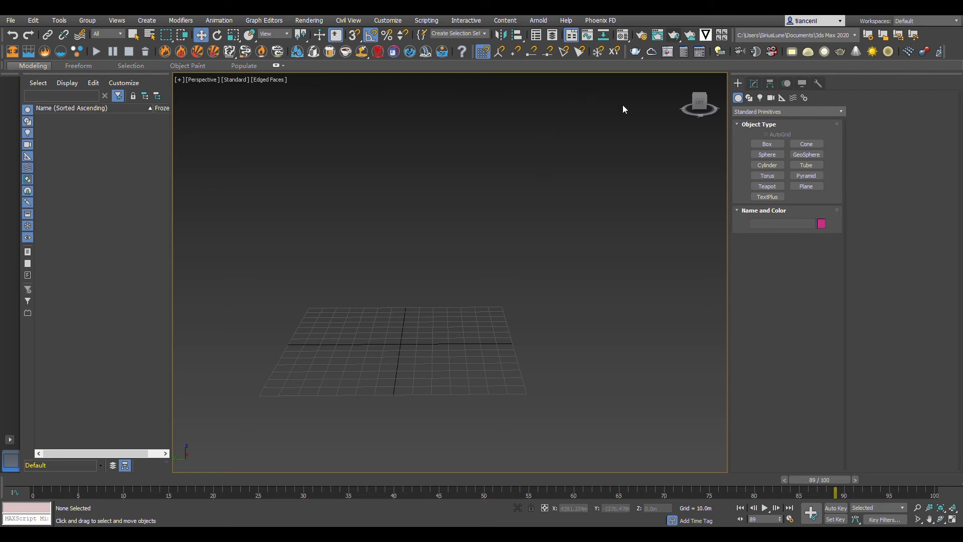
- Create a box over the ground grid, about 142 m long, 147 m wide and 38 m high
left_click(768, 144)
middle_click_drag(426, 377, 284, 370, "alt")
left_click_drag(287, 345, 527, 333)
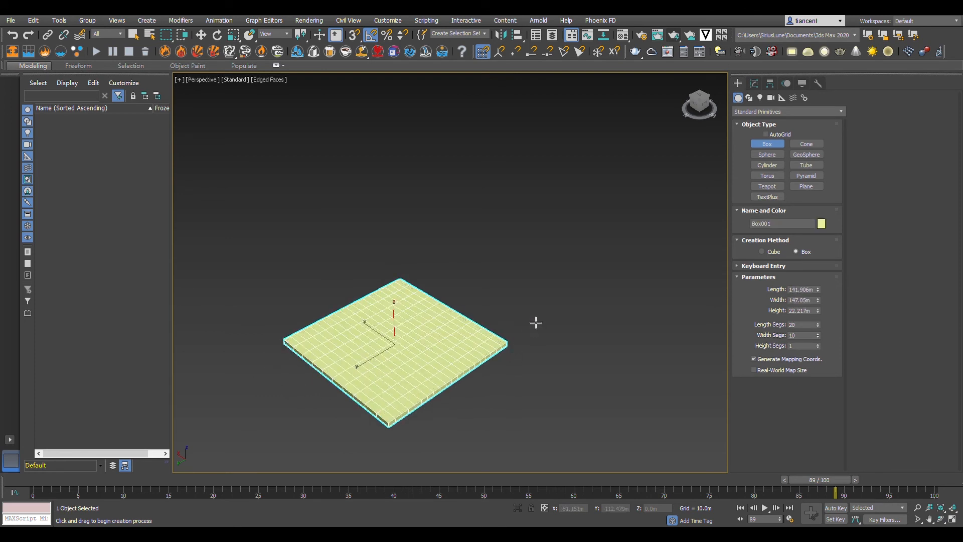
- Set the box's length to 200 m, width to 100 m and height to 10 m
double_click(798, 291)
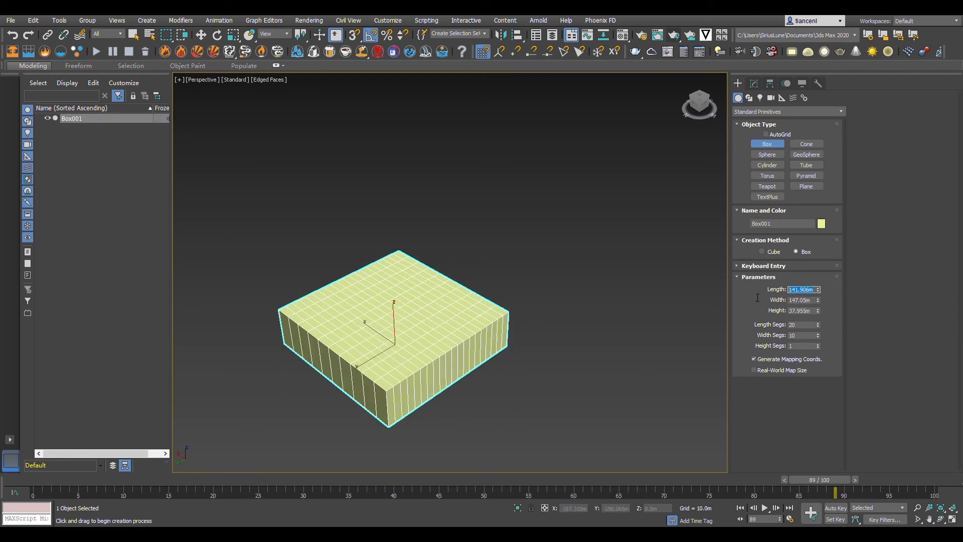
type("200")
key("Tab")
type("10")
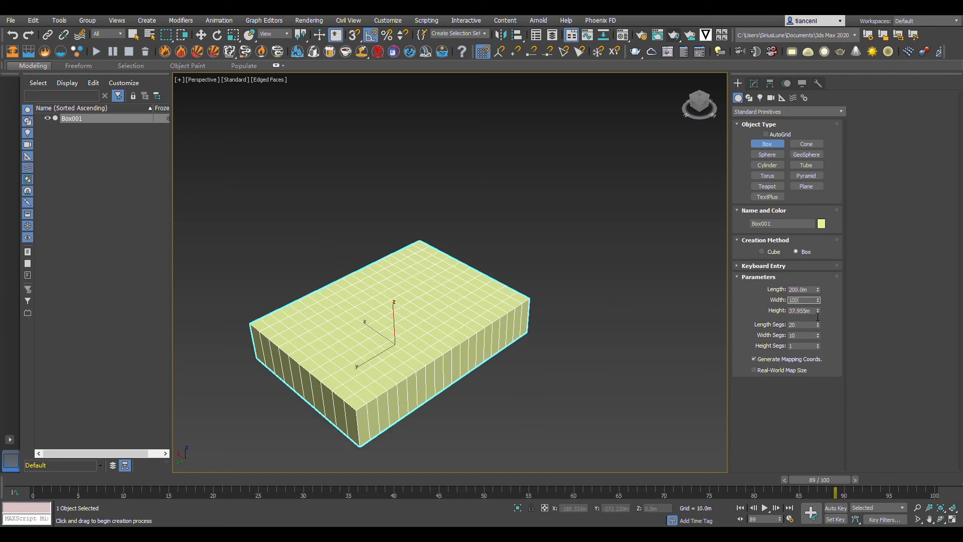
type("0")
key("Tab")
key("Return")
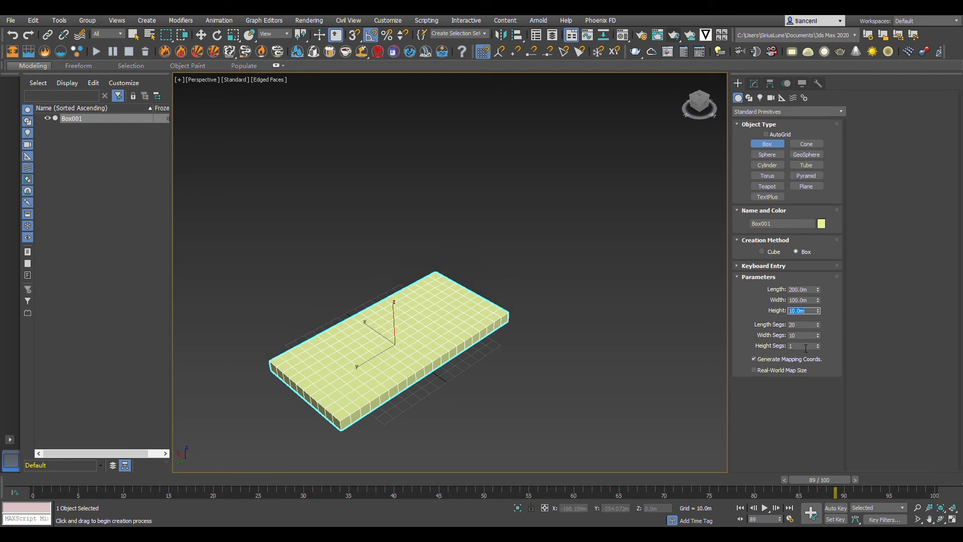
left_click(863, 346)
- Rename the box as Topography and change its object colour to grey
middle_click_drag(338, 381, 331, 373, "alt")
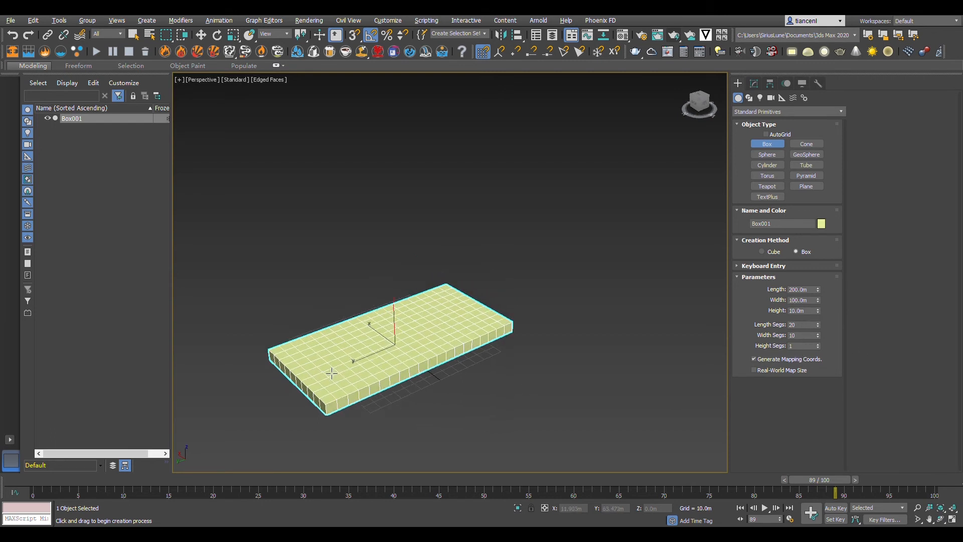
scroll(236, 346, "up", 3)
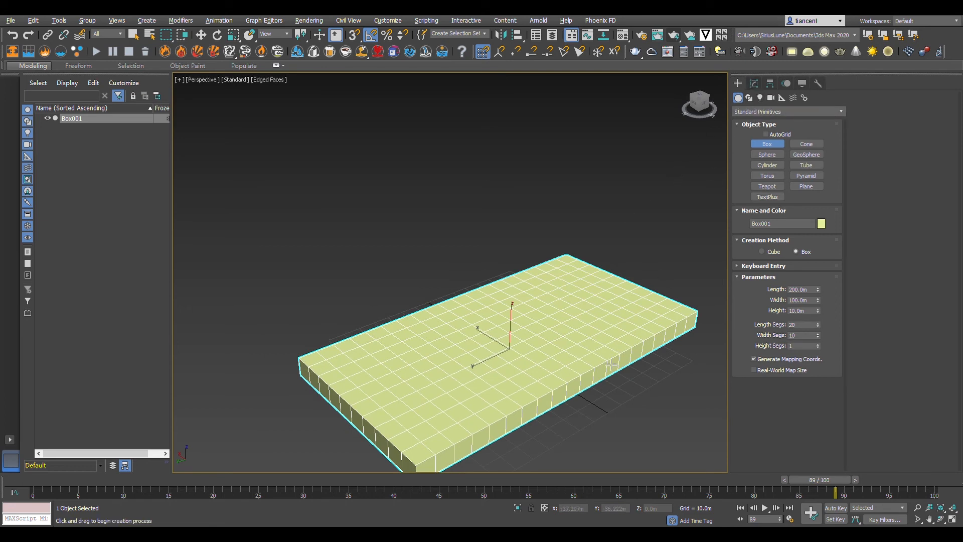
left_click(780, 224)
type("Topography")
key("Return")
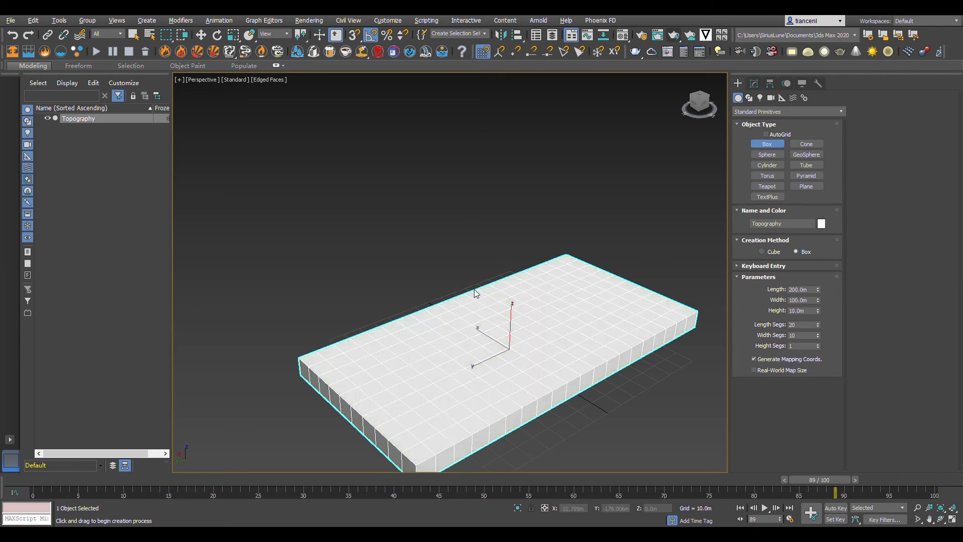
left_click(536, 323)
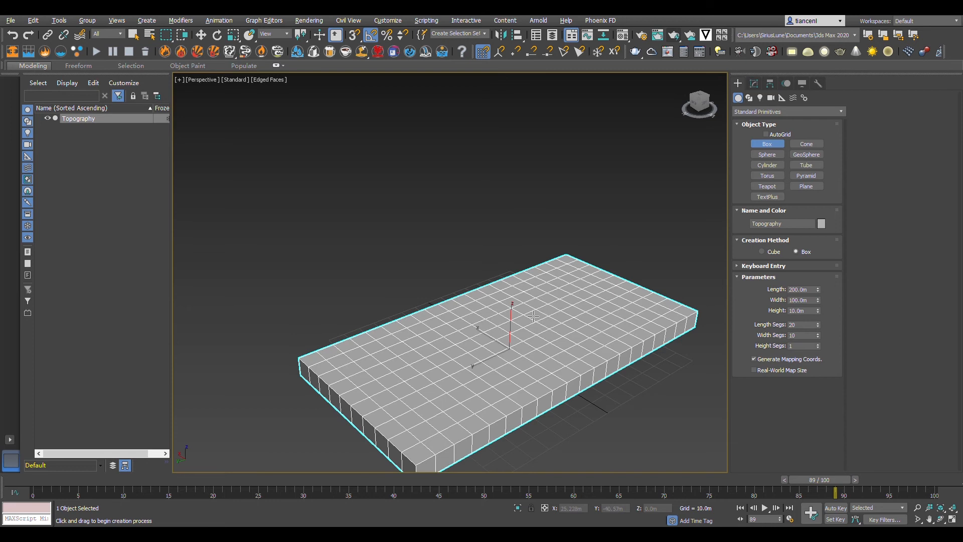
- Add an Edit Poly modifier to Topography and enable soft selection at vertex level, with Affect Backfacing off
scroll(445, 278, "down", 3)
scroll(517, 347, "up", 2)
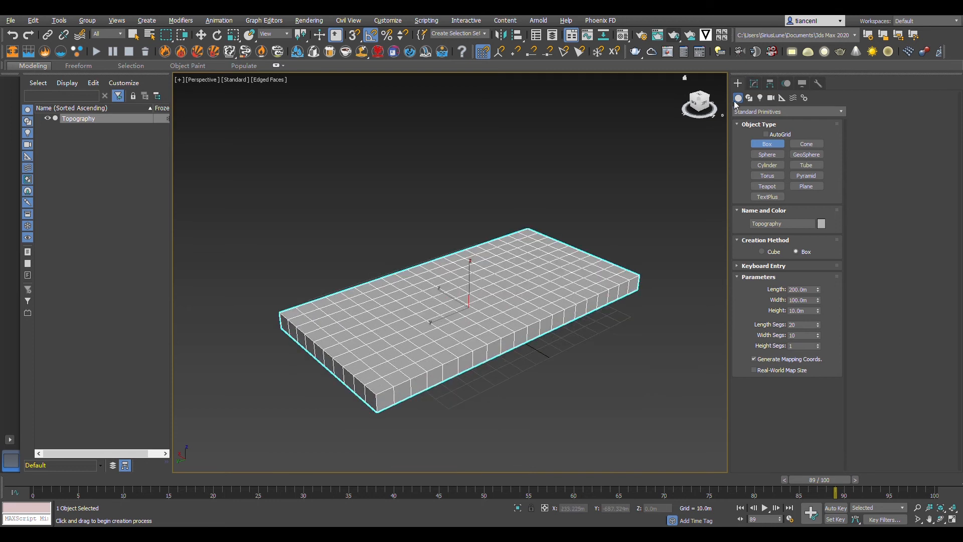
left_click(753, 84)
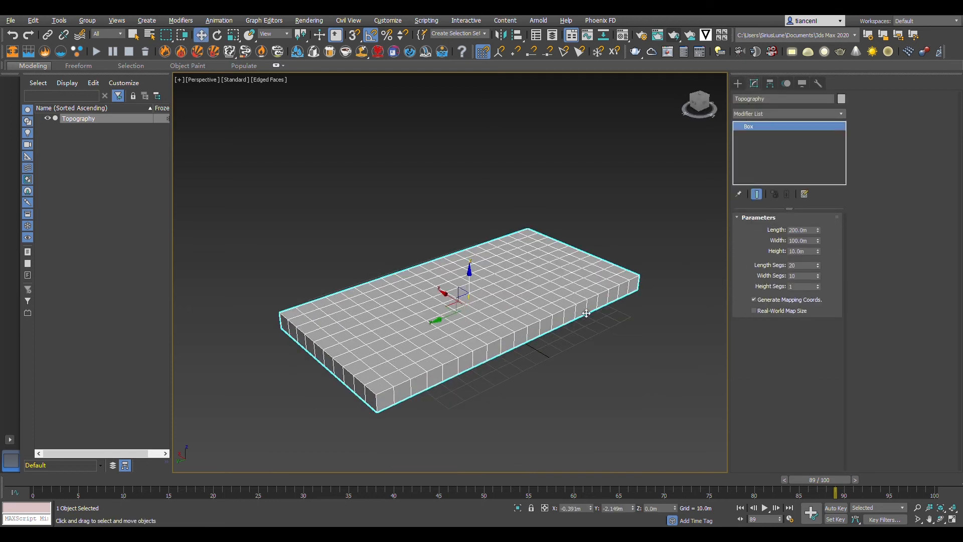
left_click(748, 114)
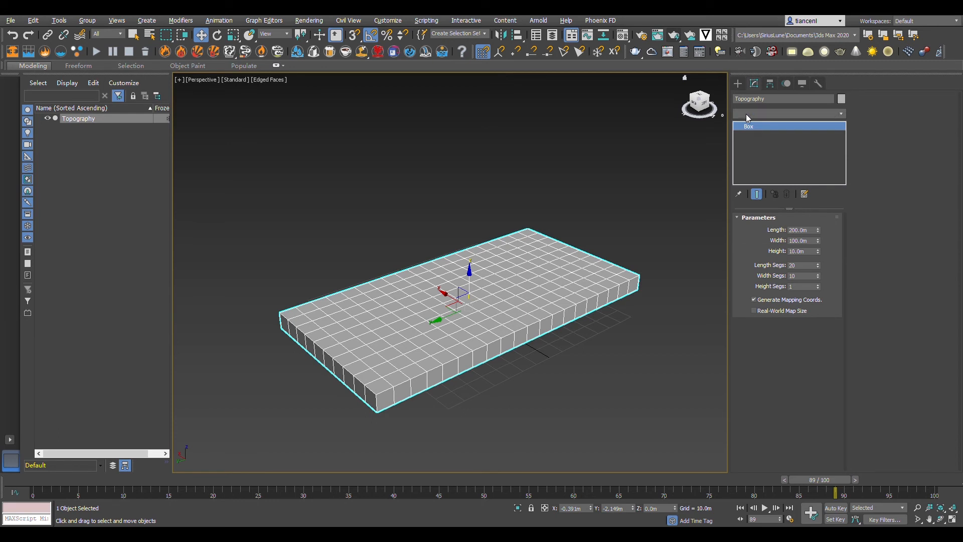
key("BackSpace")
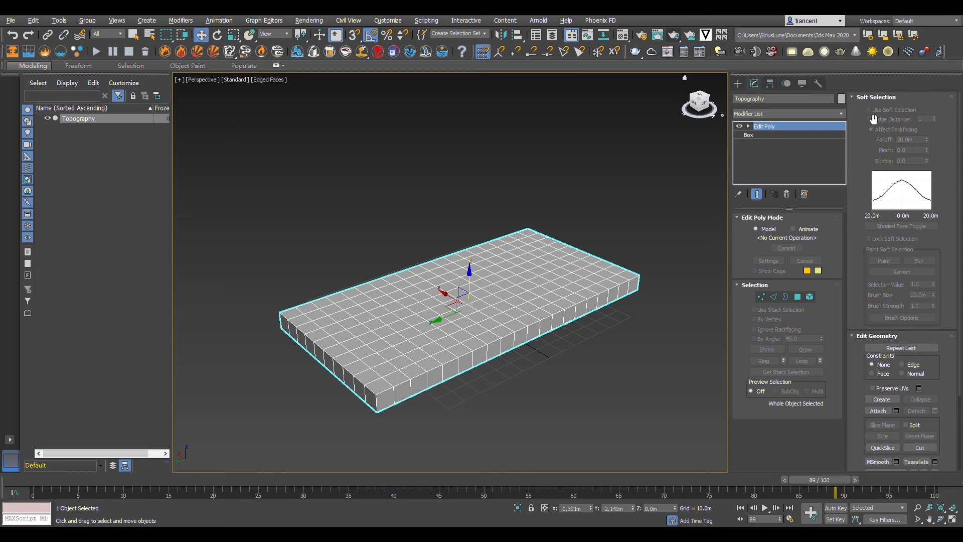
left_click(760, 296)
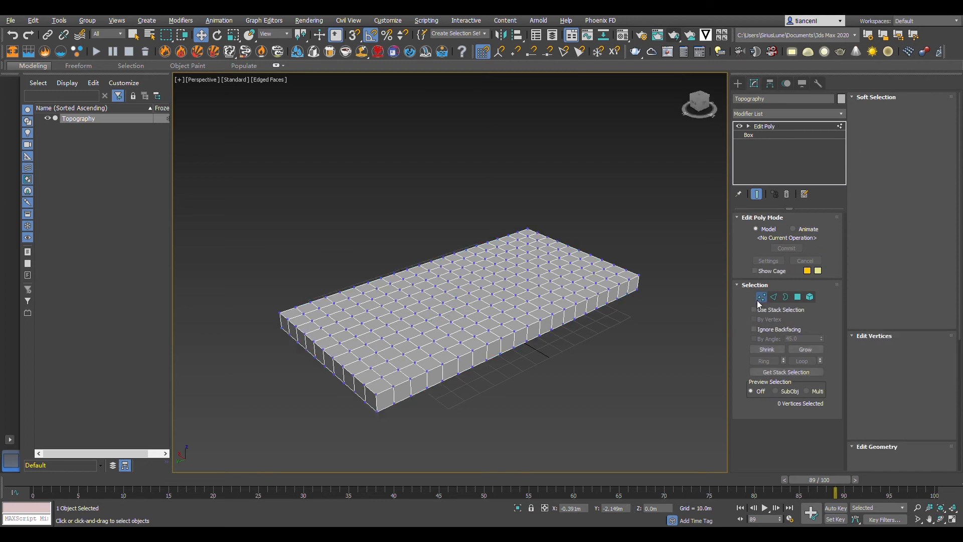
left_click(869, 110)
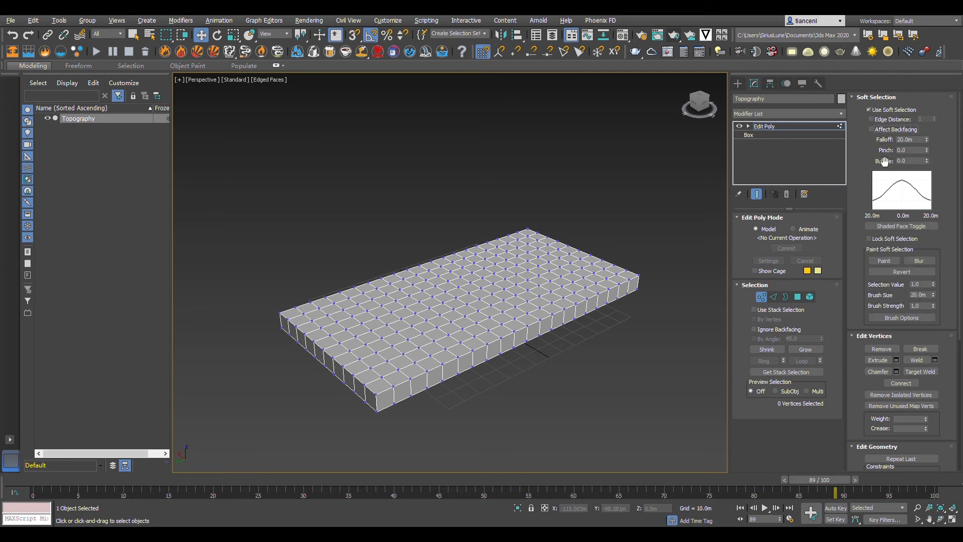
- Try raising a top vertex near the slab's short edge to about 17.4 m, and undo the move
middle_click_drag(415, 356, 385, 337, "alt")
scroll(394, 324, "up", 4)
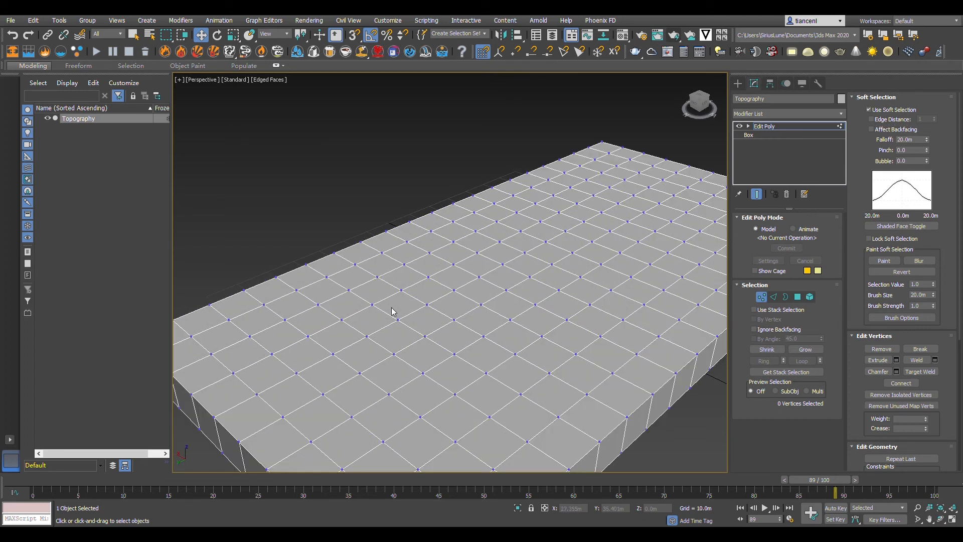
left_click(428, 307)
scroll(361, 346, "down", 4)
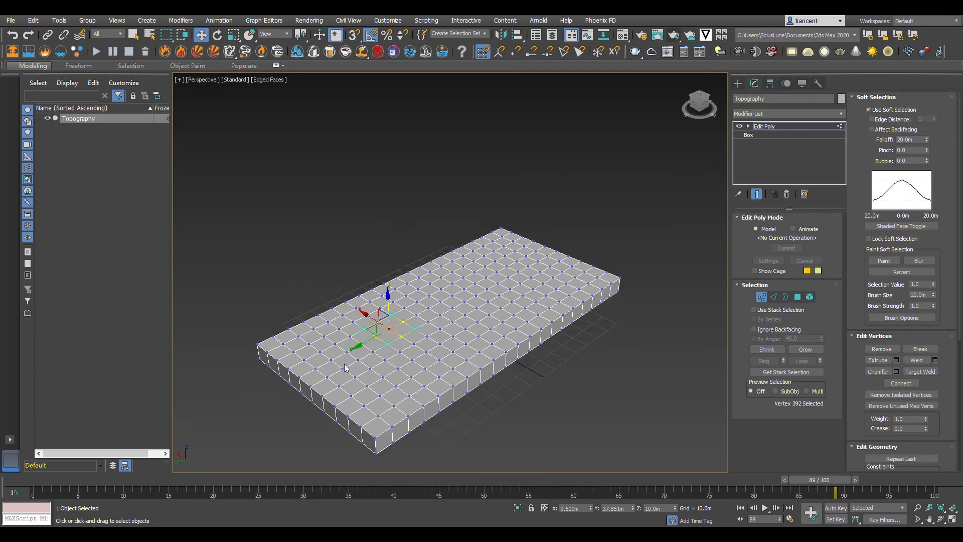
left_click(325, 359)
left_click_drag(315, 340, 321, 314)
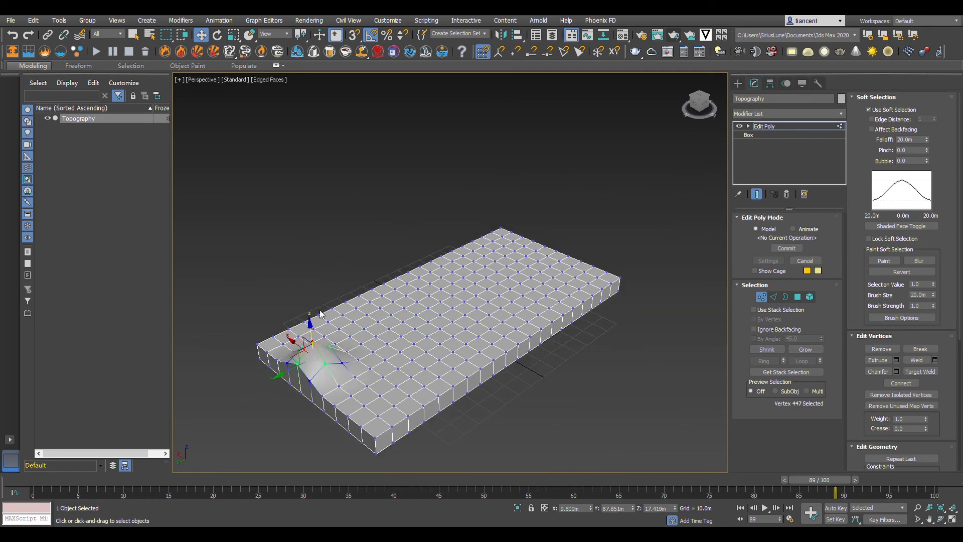
middle_click_drag(321, 315, 642, 372, "alt")
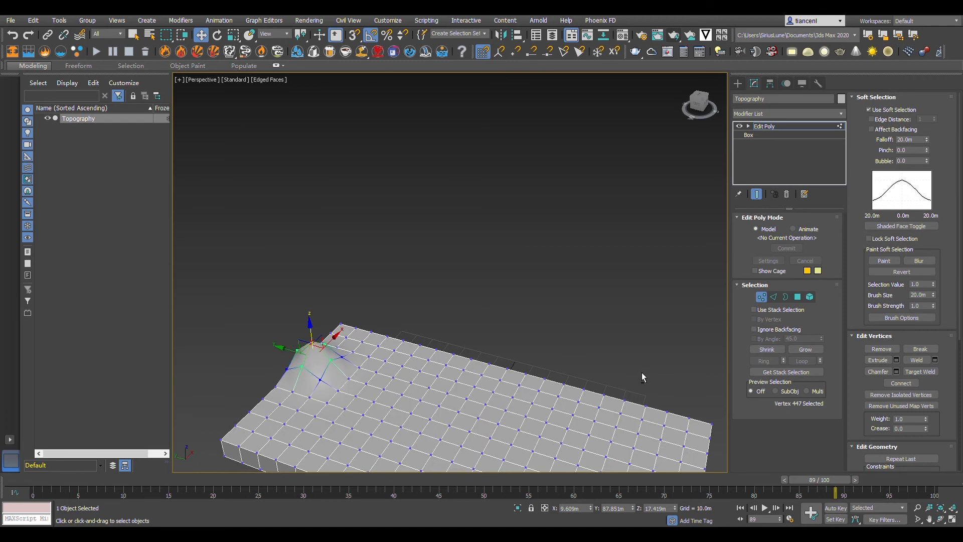
key("ctrl+z")
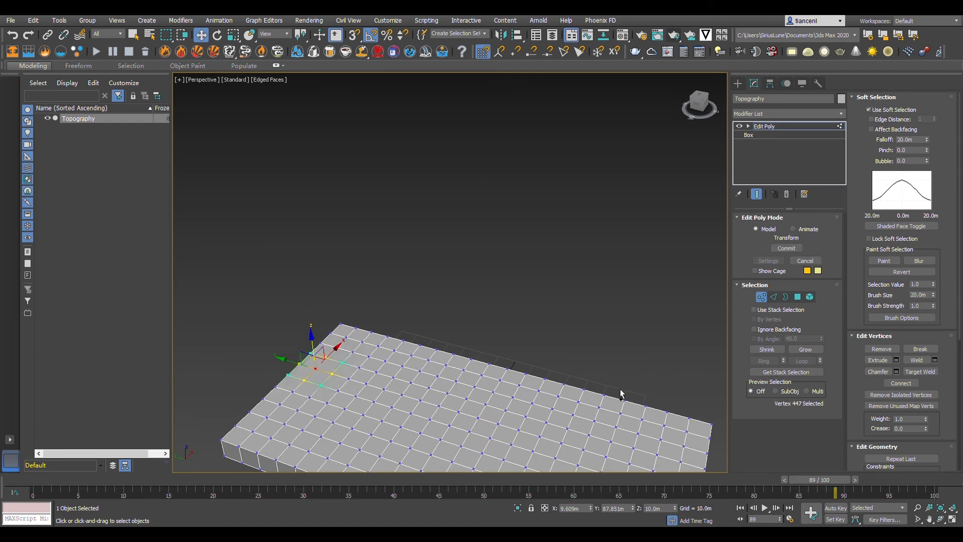
- Try raising the same vertex with Affect Backfacing enabled, undo the move and turn Affect Backfacing off again
left_click(871, 130)
scroll(436, 279, "down", 5)
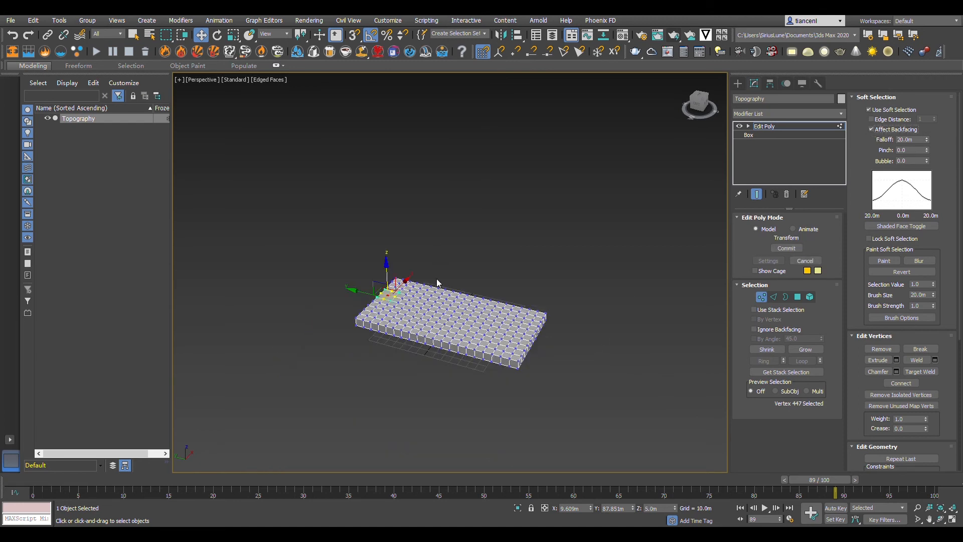
middle_click_drag(437, 279, 441, 291, "alt")
scroll(443, 295, "up", 3)
left_click_drag(284, 287, 281, 223)
middle_click_drag(311, 312, 285, 321, "alt")
key("ctrl+z")
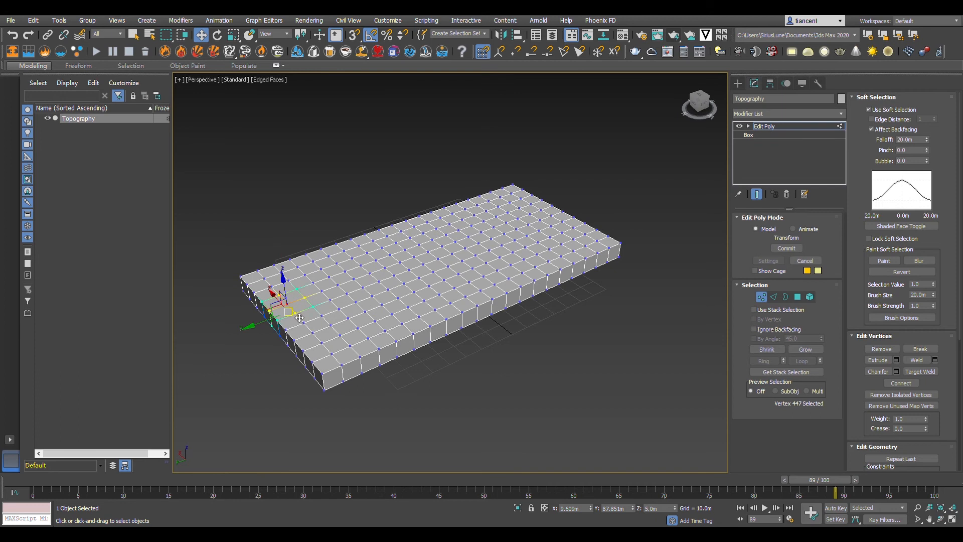
left_click(881, 132)
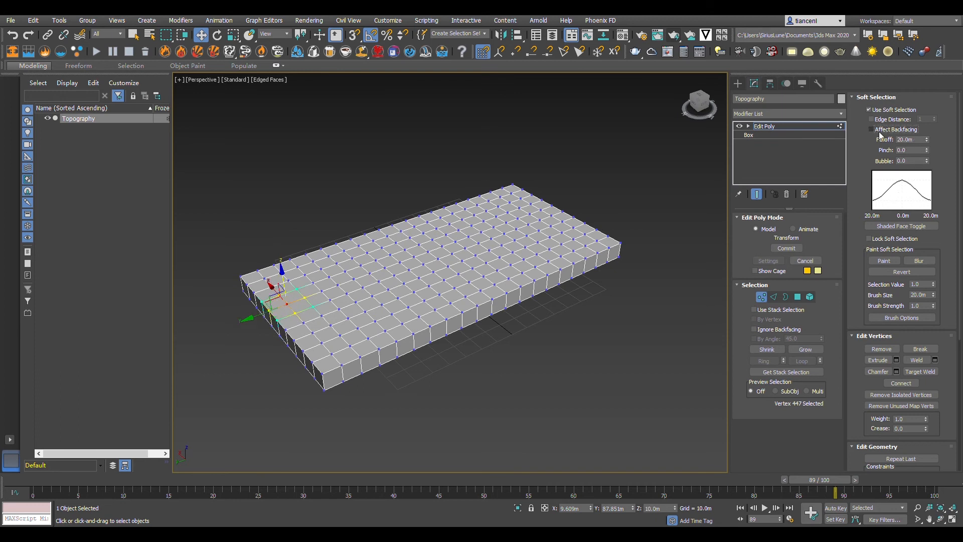
- Set the soft selection falloff to 30 m and clear the vertex selection
double_click(913, 140)
type("30")
key("Return")
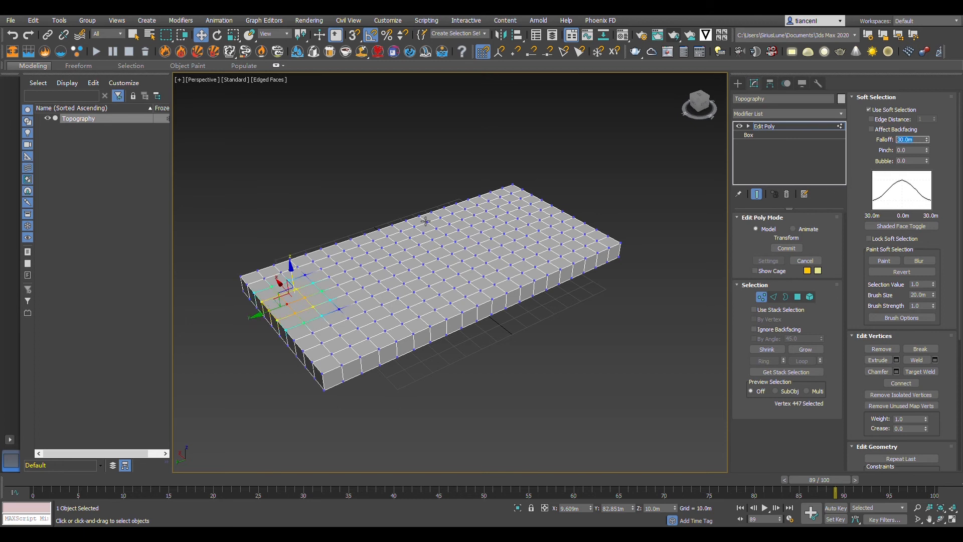
left_click(631, 253)
- Try the wider falloff on a top vertex near the slab's short edge, and undo the change
scroll(268, 307, "up", 5)
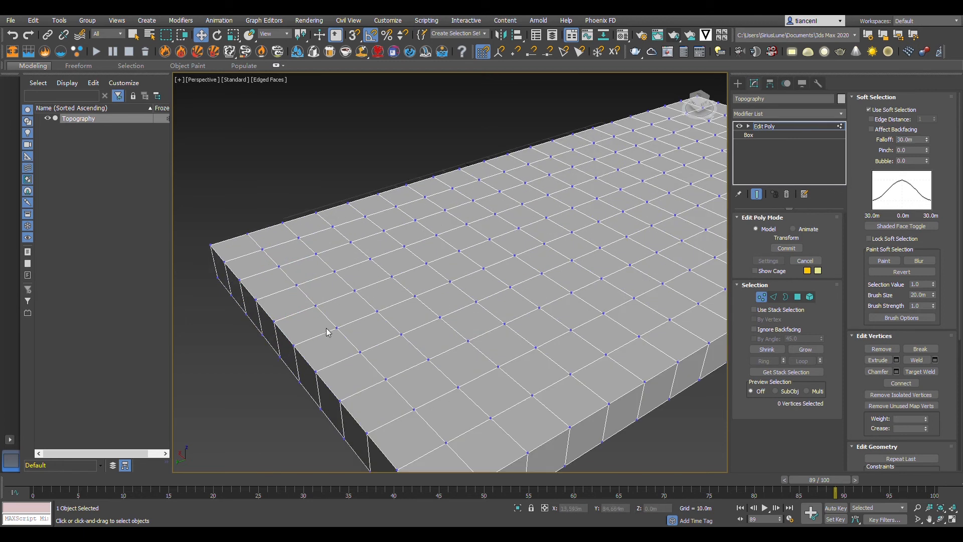
left_click(378, 311)
scroll(379, 312, "down", 5)
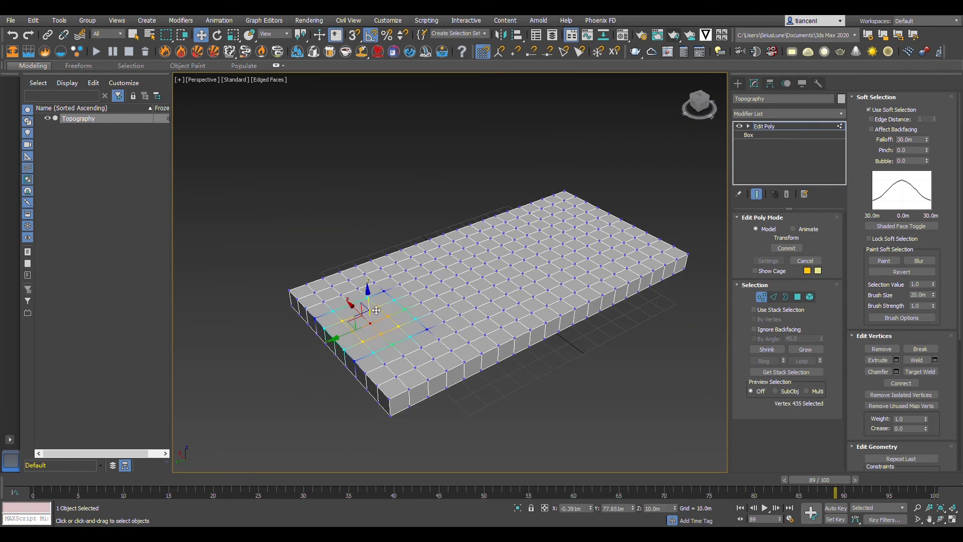
middle_click_drag(373, 291, 483, 365, "alt")
key("ctrl+z")
left_click(375, 279)
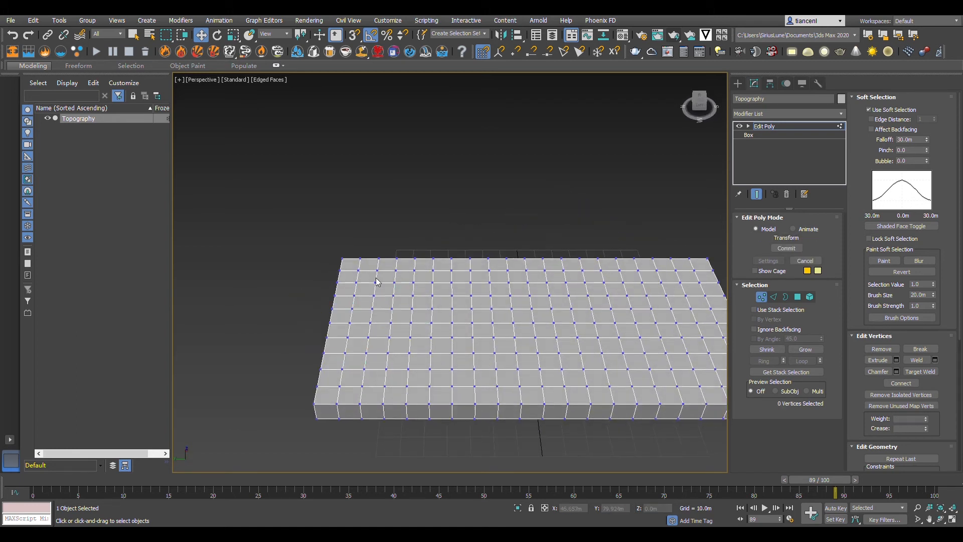
- Sculpt hills and dips across the Topography slab by moving soft-selected top vertices up and down
left_click(379, 271)
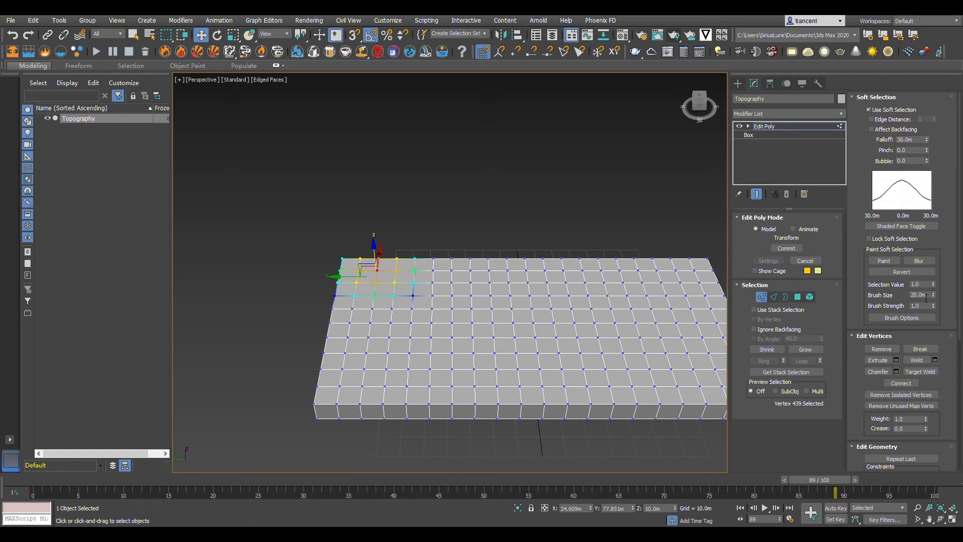
scroll(383, 261, "up", 3)
left_click_drag(407, 249, 407, 238)
middle_click_drag(407, 238, 514, 307, "alt")
left_click(501, 304)
left_click_drag(503, 269, 504, 278)
left_click(456, 330)
left_click_drag(462, 286, 463, 278)
left_click(593, 333)
left_click_drag(601, 301, 602, 294)
left_click(629, 286)
left_click_drag(634, 259, 637, 241)
middle_click_drag(637, 246, 303, 127, "alt")
left_click(499, 280)
left_click_drag(502, 239, 504, 263)
left_click(561, 369)
left_click_drag(559, 350, 559, 318)
scroll(565, 284, "down", 4)
middle_click_drag(566, 284, 479, 323)
left_click(474, 331)
left_click(450, 294)
left_click_drag(451, 266, 451, 279)
left_click(518, 360)
mouse_move(522, 333)
left_mouse_down()
mouse_move(562, 342)
mouse_move(525, 337)
left_mouse_up()
middle_click_drag(524, 337, 466, 380, "alt")
left_click(462, 384)
scroll(492, 342, "down", 4)
middle_click_drag(492, 342, 420, 380, "alt")
scroll(509, 353, "up", 2)
left_click(570, 308)
left_click_drag(560, 285, 537, 280)
scroll(502, 285, "up", 3)
left_click(525, 276)
middle_click_drag(537, 279, 382, 263, "alt")
scroll(501, 281, "down", 2)
left_click(602, 321)
middle_click_drag(601, 321, 536, 343, "alt")
middle_click_drag(667, 321, 500, 339)
left_click(496, 333)
left_click_drag(496, 301, 461, 284)
left_click(461, 298)
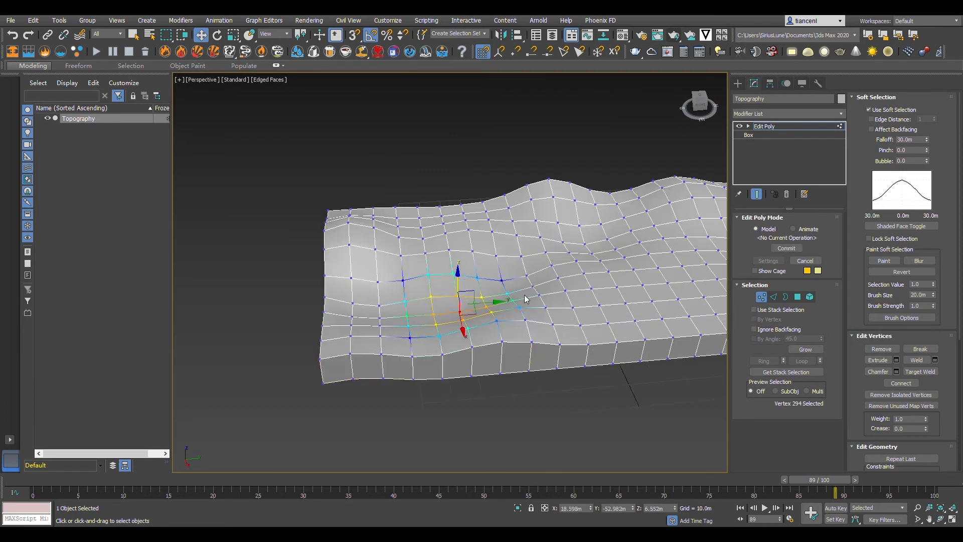
- Refine the terrain by raising and lowering further vertices along its length, and leave vertex editing
middle_click_drag(461, 285, 391, 291)
left_click(533, 331)
left_click_drag(534, 299, 534, 291)
left_click(616, 322)
left_click_drag(621, 294, 620, 285)
left_click(525, 305)
middle_click_drag(638, 276, 426, 314)
scroll(564, 303, "down", 2)
left_click(401, 280)
left_click(417, 285)
left_click(489, 314)
left_click(503, 314)
left_click_drag(506, 292, 506, 281)
middle_click_drag(471, 401, 514, 349, "alt")
left_click(480, 240)
left_click_drag(483, 205, 486, 199)
left_click(565, 228)
left_click_drag(568, 197, 602, 210)
left_click(601, 224)
left_click(598, 303)
left_click_drag(599, 276, 599, 283)
left_click(461, 275)
left_click_drag(462, 253, 462, 258)
left_click(465, 309)
middle_click_drag(441, 296, 388, 316, "alt")
scroll(452, 308, "down", 6)
left_click(452, 309)
scroll(386, 251, "up", 7)
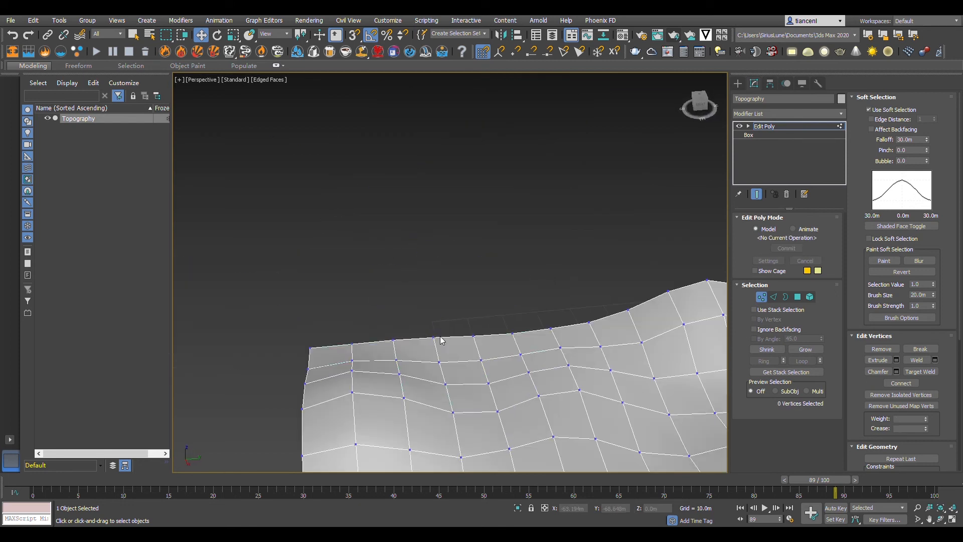
left_click(437, 344)
scroll(411, 245, "down", 5)
left_click(515, 335)
middle_click_drag(516, 335, 582, 316, "alt")
left_click(762, 300)
left_click(761, 296)
- Create a plane spanning the terrain, about 198 m by 113 m, and name it City Block
left_click(738, 83)
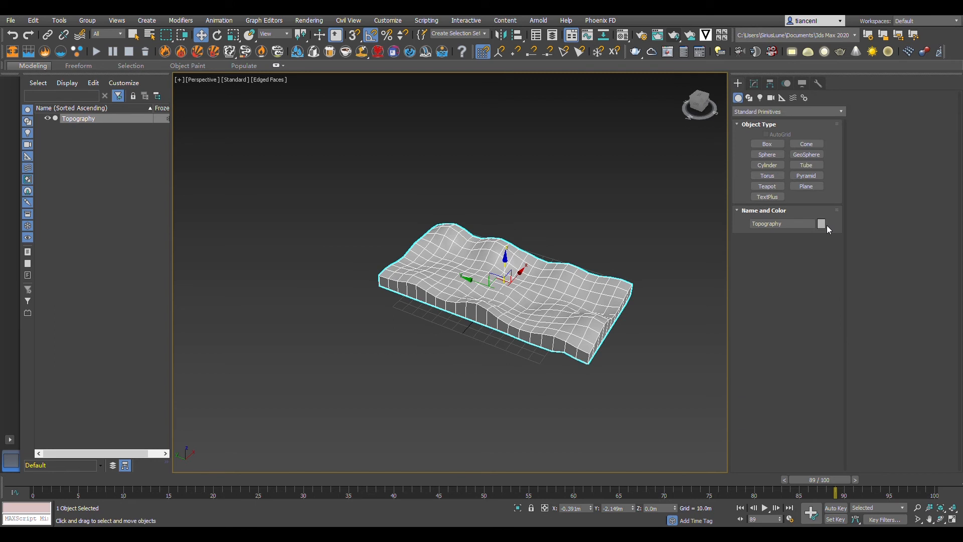
left_click(806, 186)
left_click_drag(381, 285, 633, 288)
double_click(783, 223)
type("City Block")
key("Return")
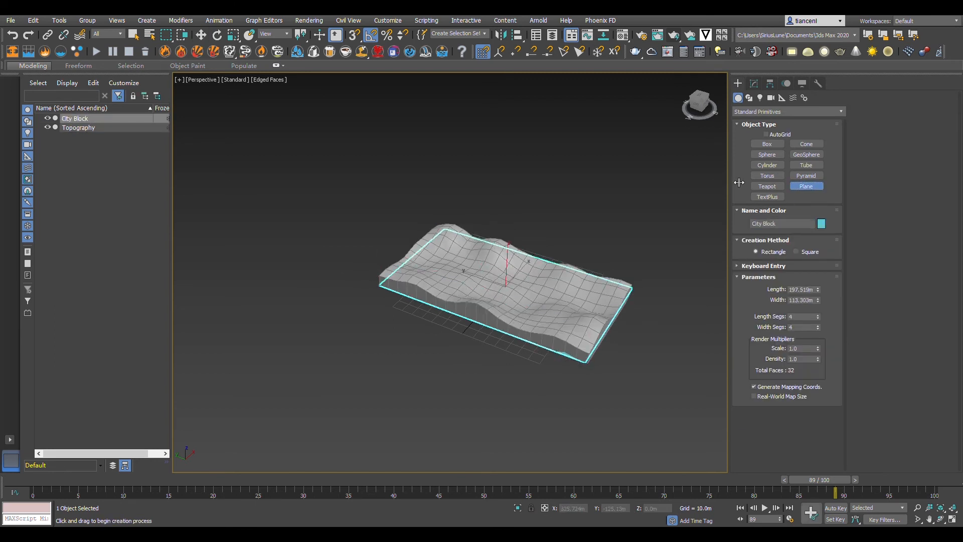
- Set the City Block plane to 200 m long and 100 m wide, with 12 length and 6 width segments
type("200")
key("Tab")
type("100")
key("Tab")
type("12")
key("Tab")
type("6")
key("Return")
- Apply a Greeble modifier to City Block and toggle its panel and widget generation
left_click(754, 83)
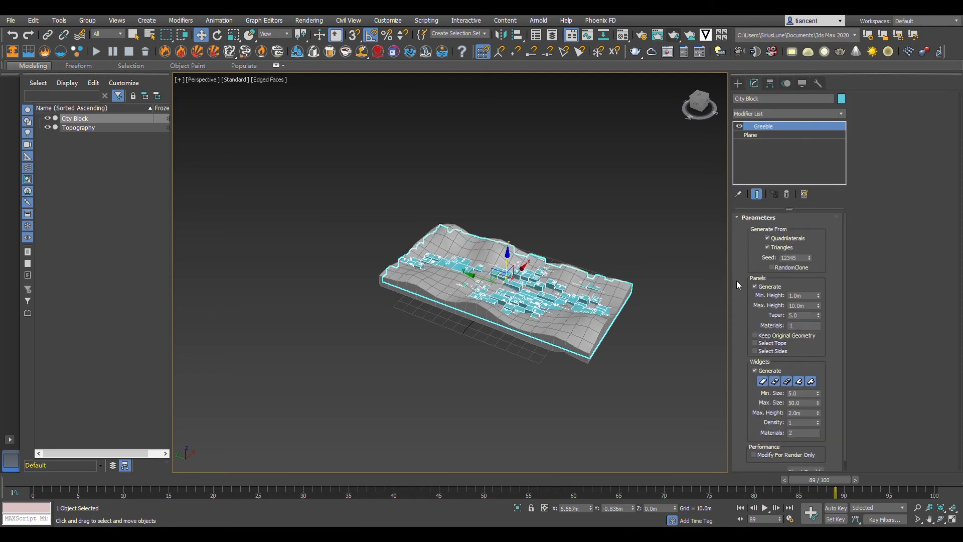
left_click(755, 285)
left_click(755, 368)
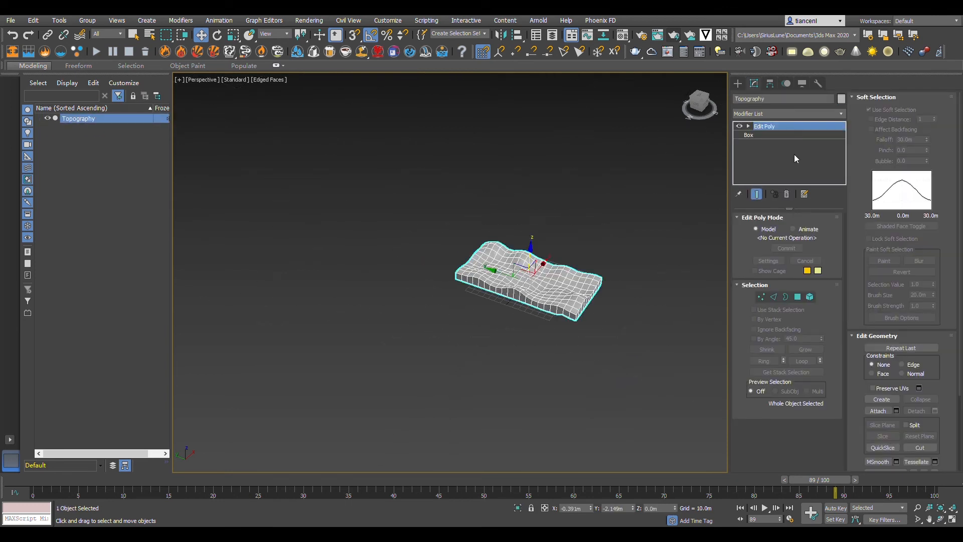
- Create a plane over the Topography terrain, about 193 m long and 116 m wide
left_click(798, 296)
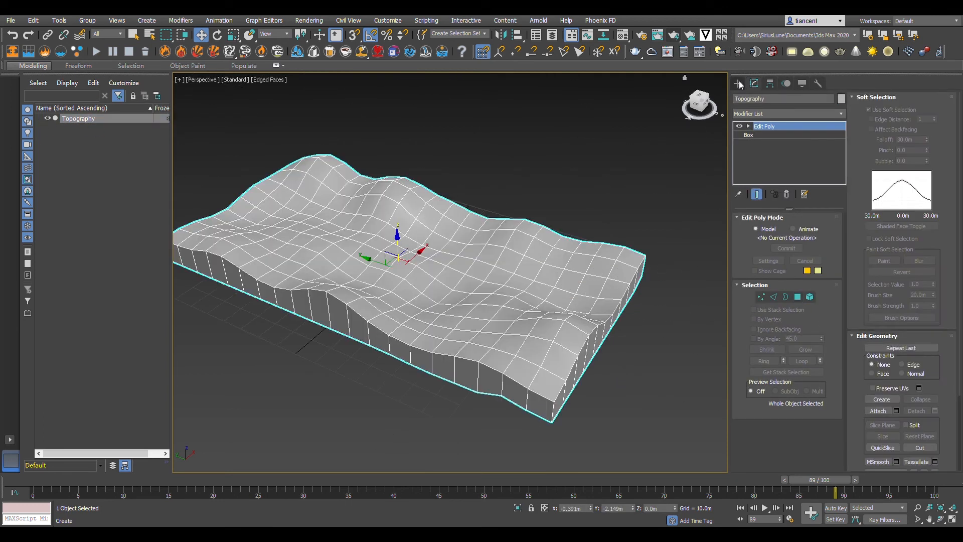
left_click(738, 82)
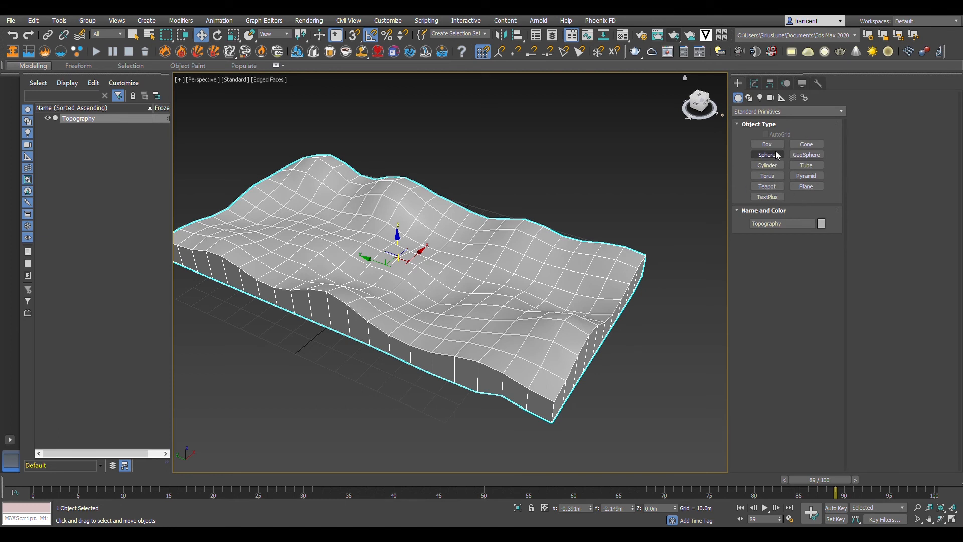
left_click(807, 187)
scroll(373, 292, "down", 6)
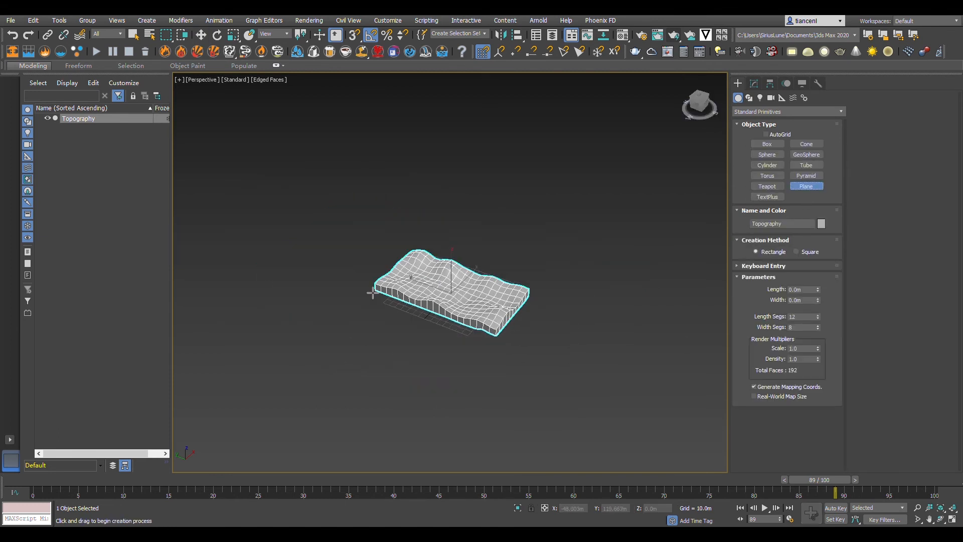
left_click_drag(383, 298, 530, 290)
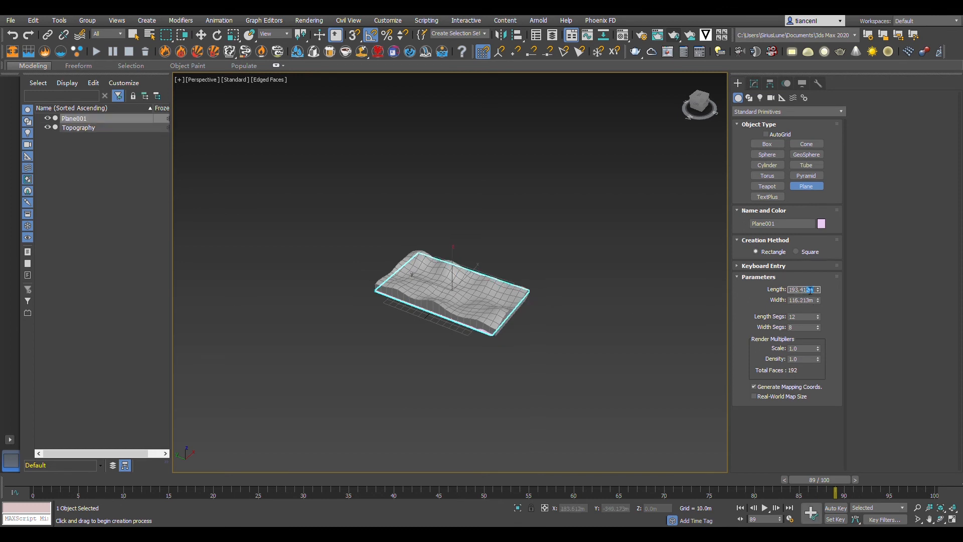
- Set the plane over the terrain to 180 m long and 100 m wide
type("200")
key("Return")
key("Tab")
type("100")
key("Return")
key("Tab")
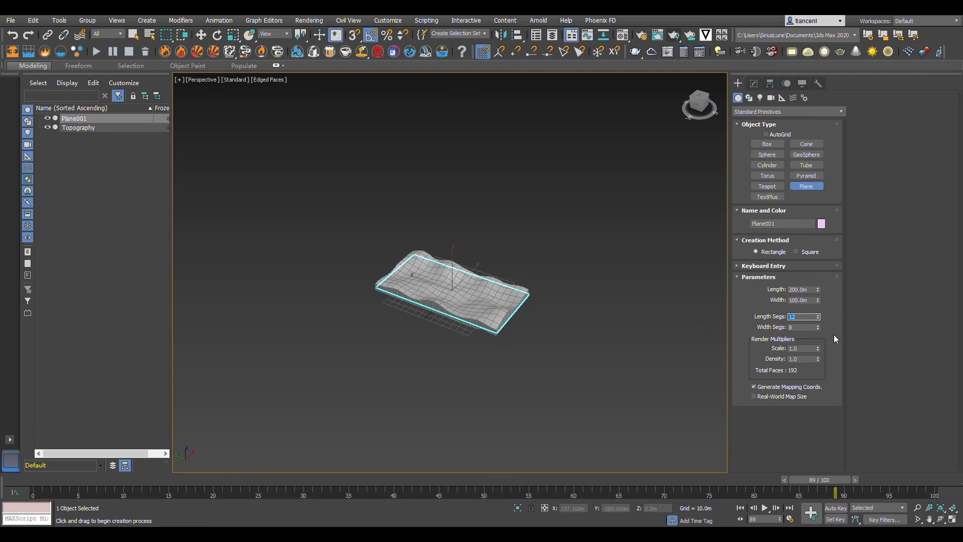
left_click(786, 290)
type("180")
key("Return")
left_click(795, 318)
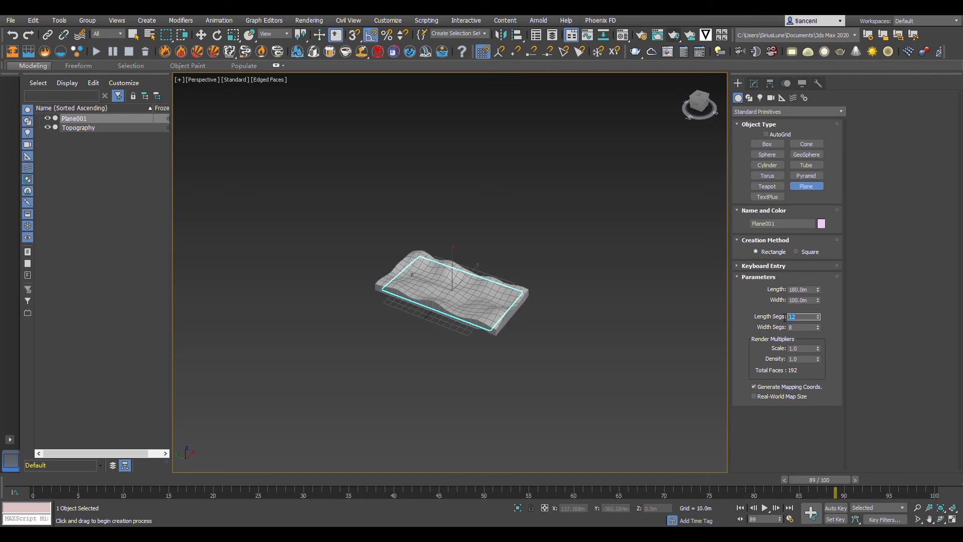
left_click(844, 334)
- Apply a Greeble modifier to the plane, disable its widget and panel generation, and enable Select Tops
left_click(750, 97)
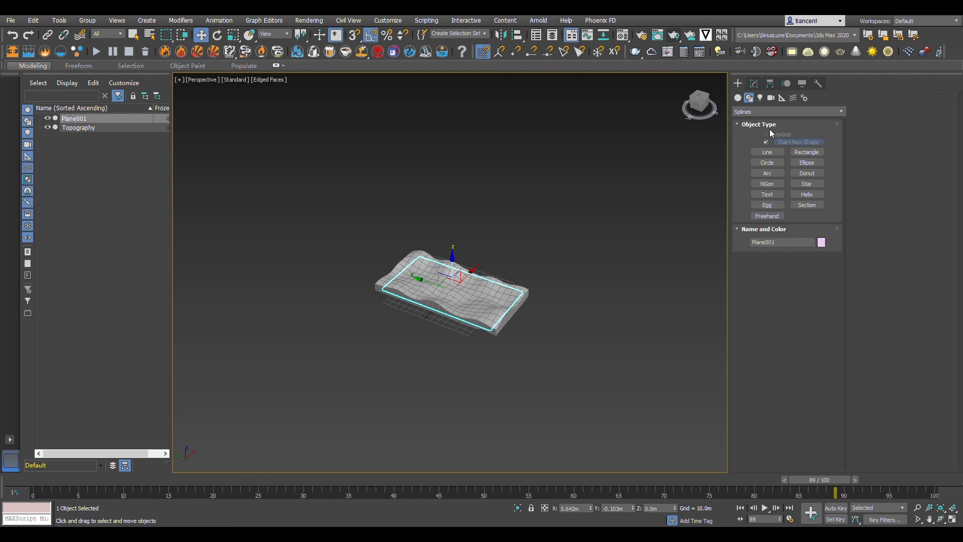
left_click(754, 83)
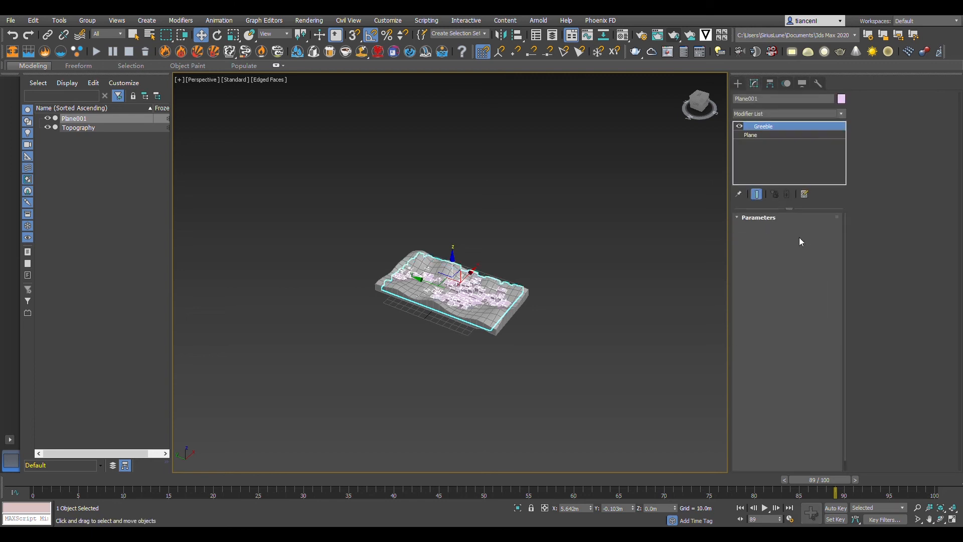
left_click(755, 370)
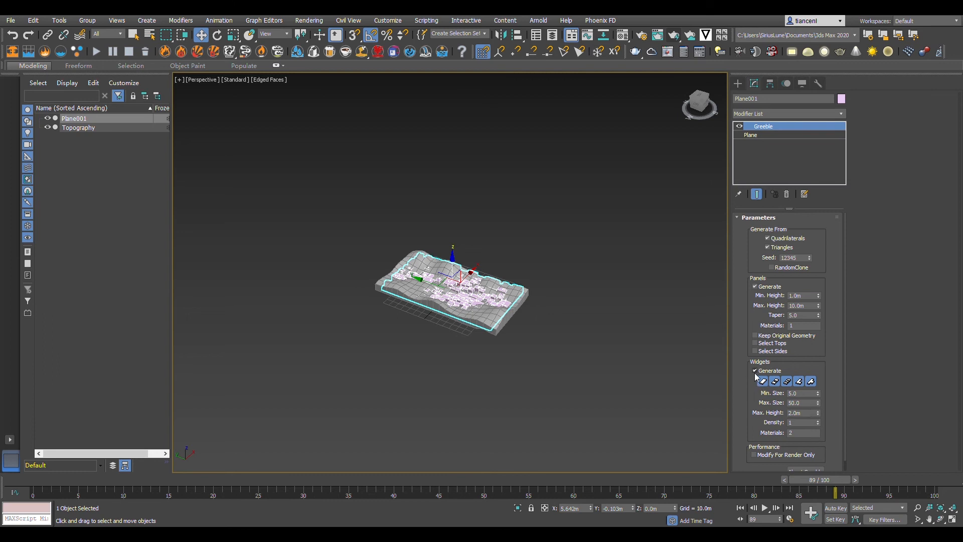
left_click(755, 286)
left_click(756, 342)
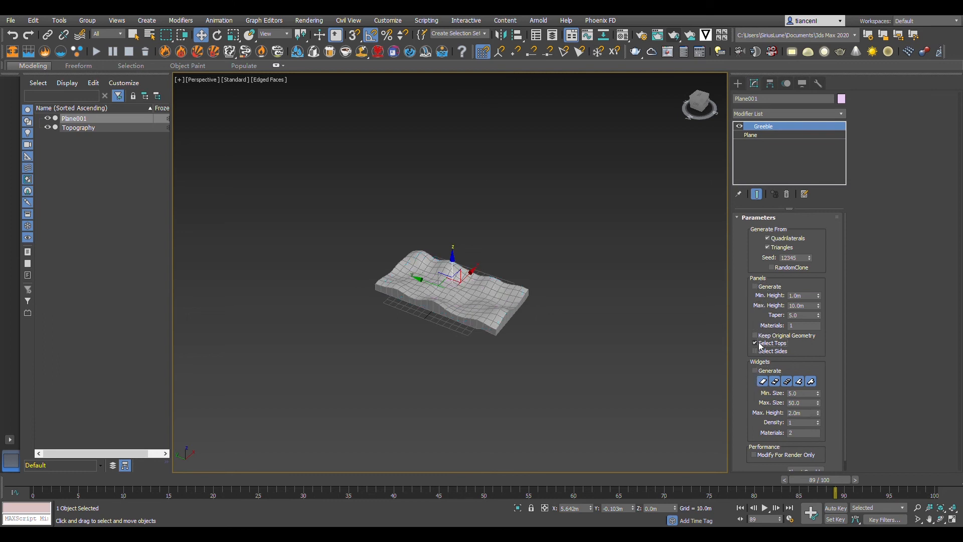
- Set the Greeble panels' minimum and maximum height to 0 and their taper to 15
left_click(803, 296)
type("0")
key("Tab")
type("0")
key("Tab")
type("15")
- Try a second Greeble modifier on the plane with panel heights from 30 m to 50 m
left_click(761, 115)
type("30")
key("Tab")
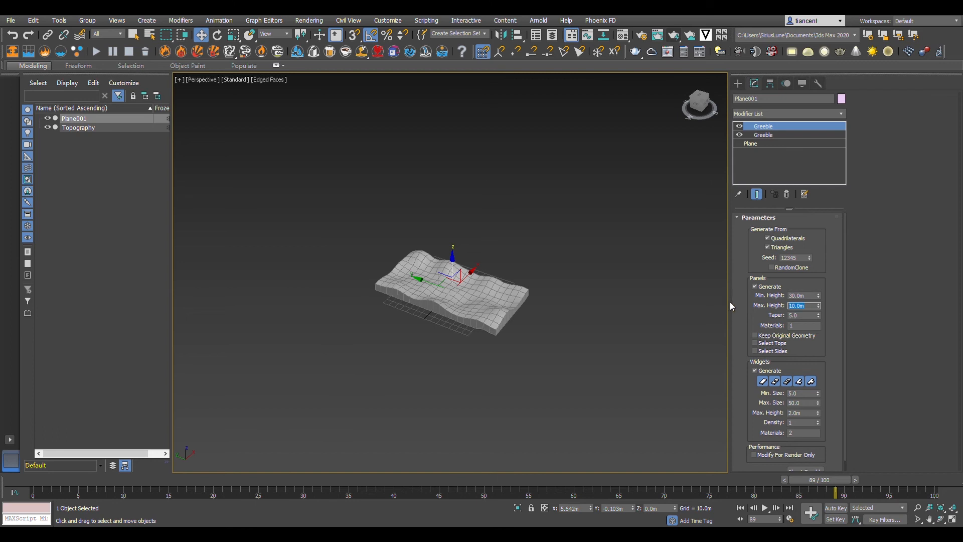
scroll(525, 320, "up", 4)
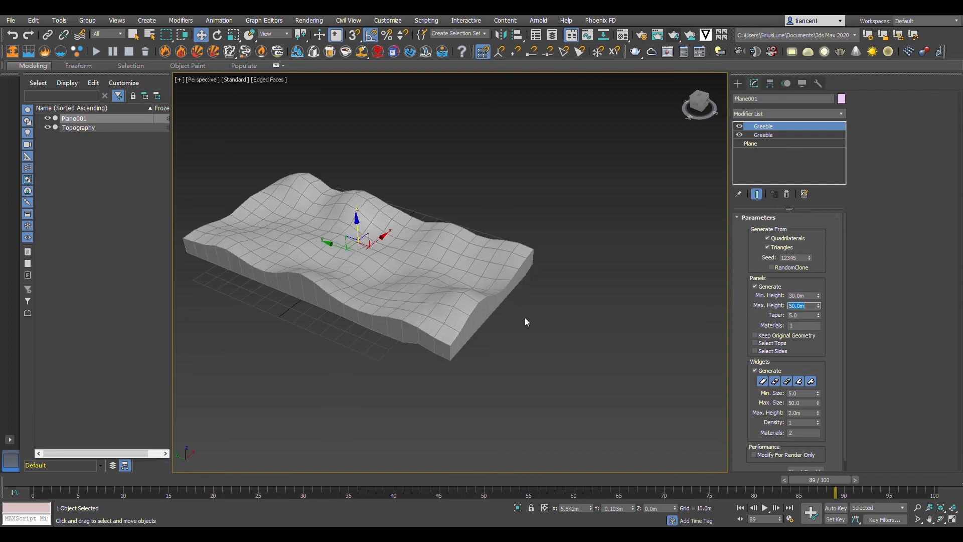
scroll(596, 327, "down", 2)
scroll(456, 304, "up", 2)
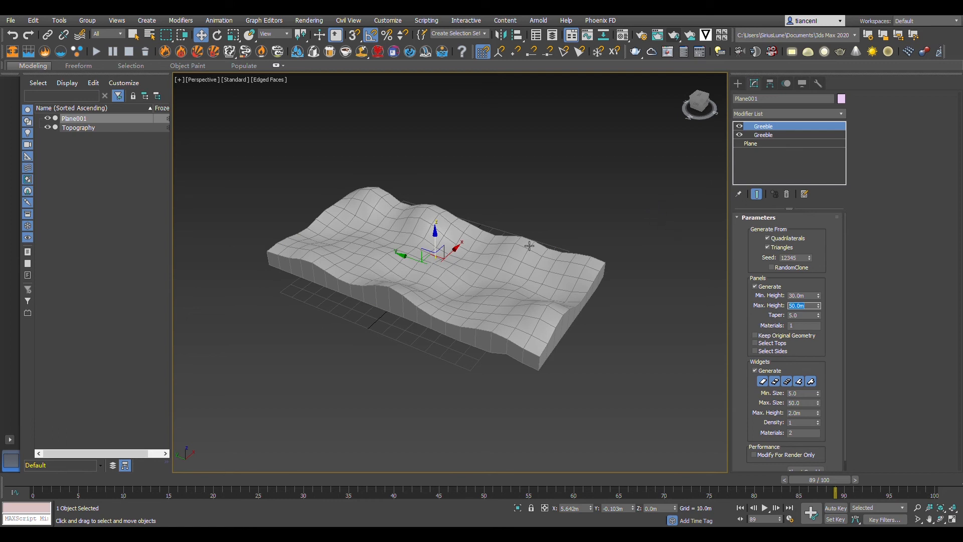
- Hide the Topography object and delete the upper Greeble modifier from the plane
left_click(48, 127)
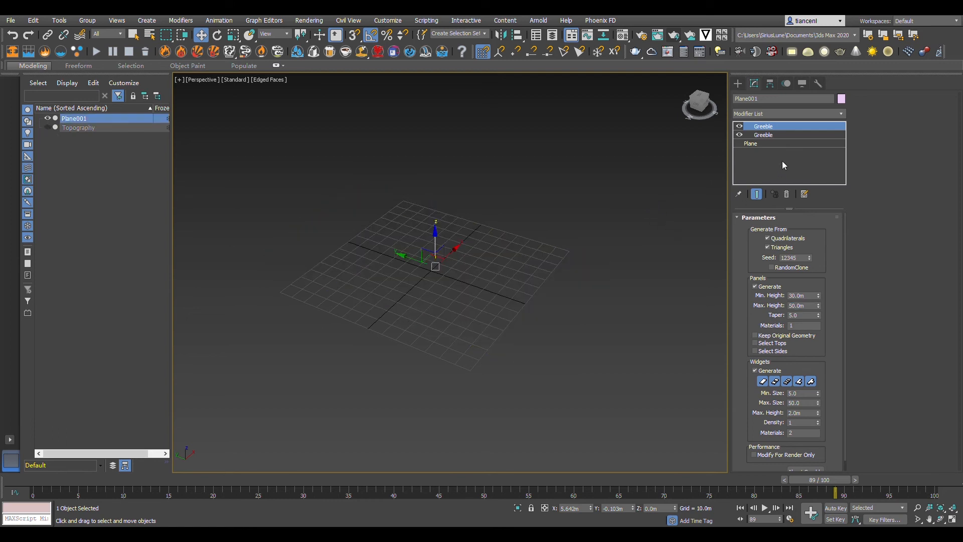
left_click(767, 143)
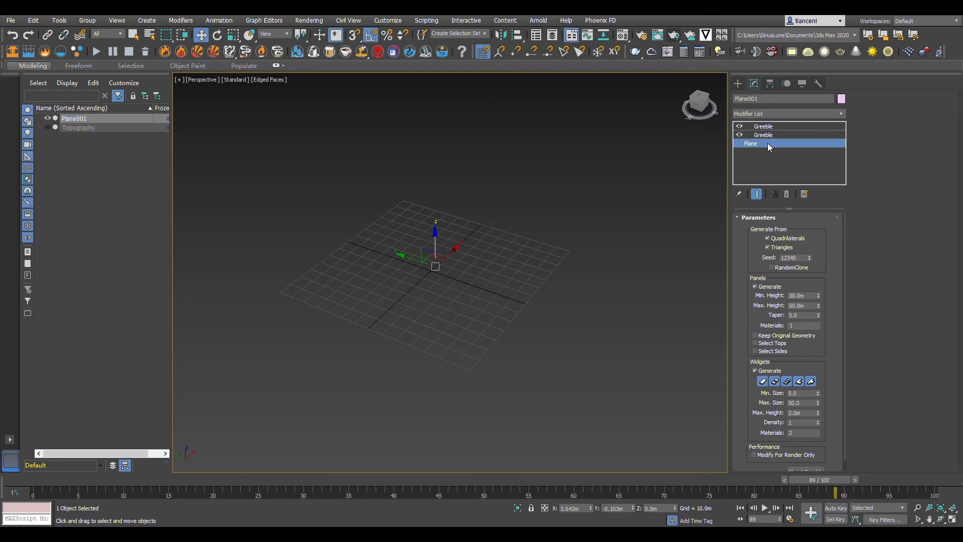
left_click(775, 135)
left_click(778, 126)
key("Delete")
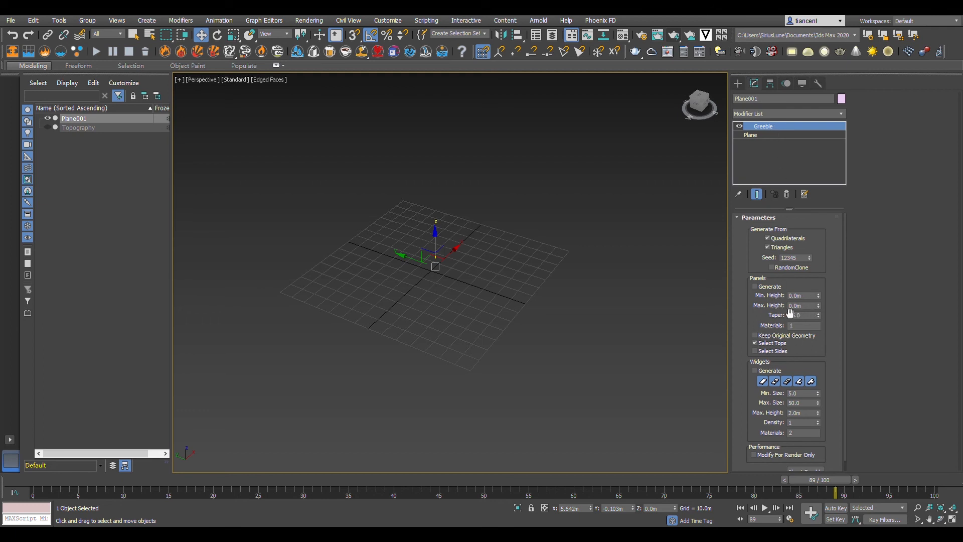
- Enable panel generation in the plane's Greeble modifier and set the panel taper to 20
left_click(755, 286)
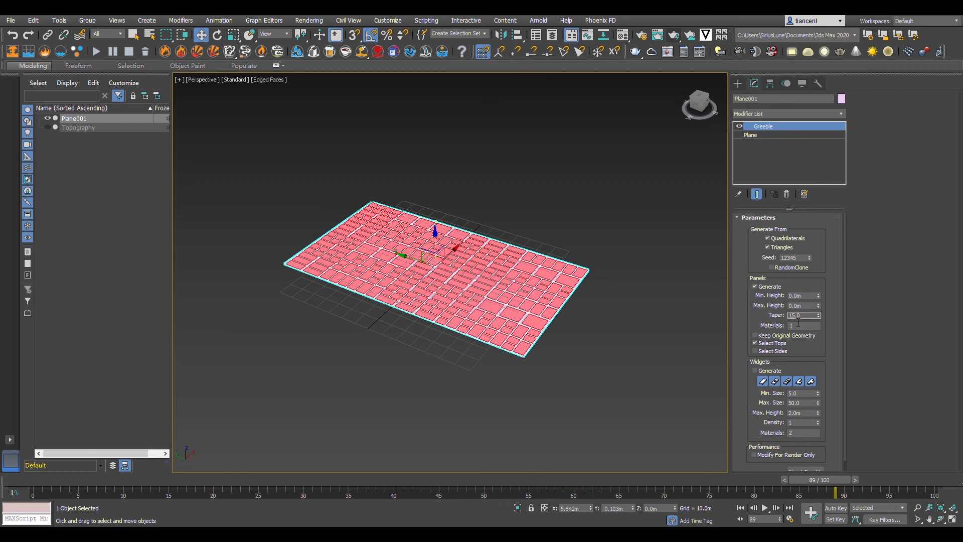
type("18")
key("Return")
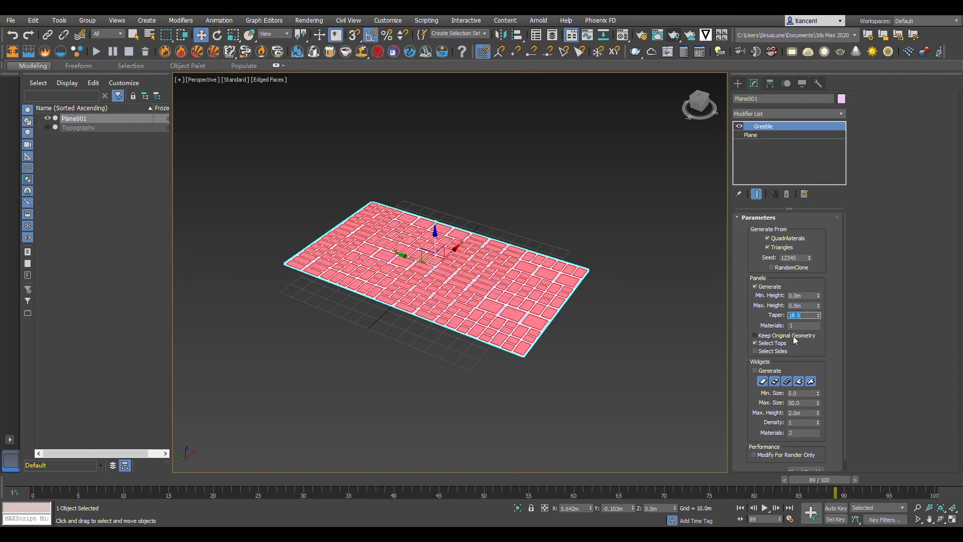
key("BackSpace")
type("20")
key("Return")
scroll(451, 283, "up", 3)
scroll(565, 348, "down", 4)
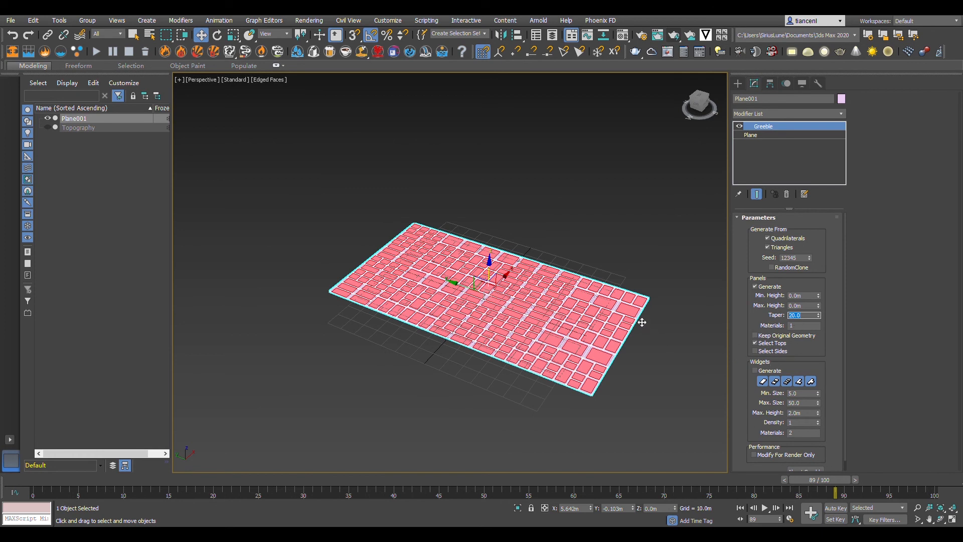
scroll(642, 322, "up", 2)
- Try an Edit Mesh modifier above Greeble and bring up the panel tops at polygon level
left_click(761, 115)
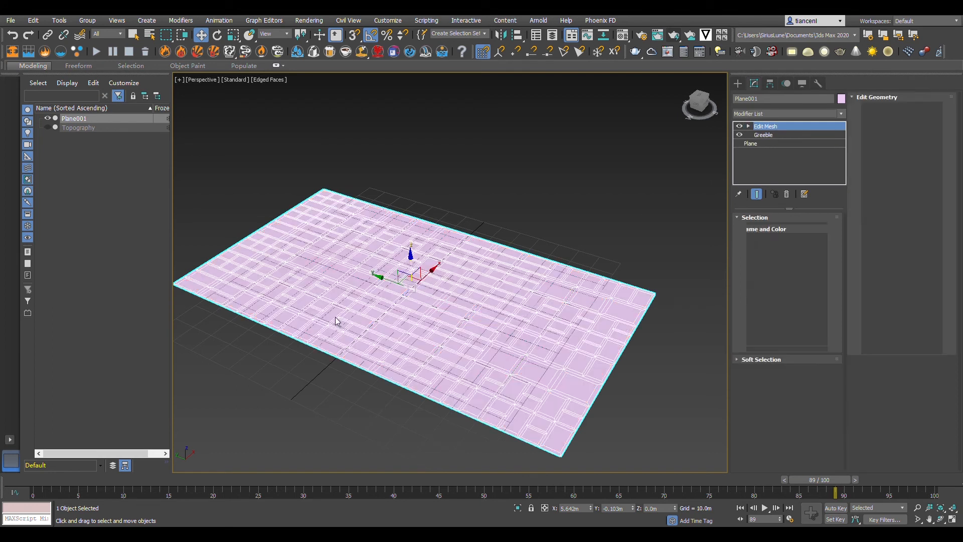
left_click(800, 232)
scroll(682, 311, "down", 5)
middle_click_drag(586, 377, 619, 399, "alt")
scroll(624, 316, "up", 6)
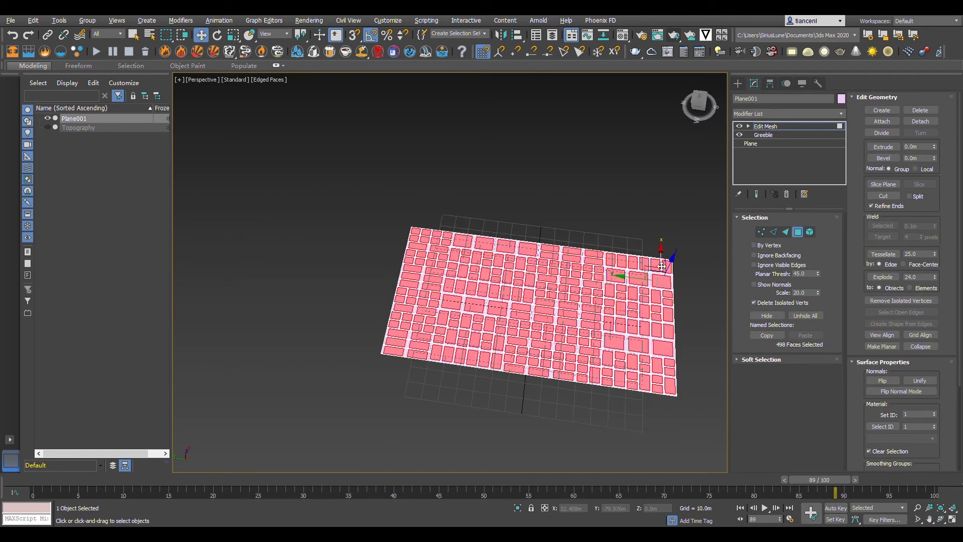
scroll(623, 316, "down", 4)
scroll(623, 316, "up", 2)
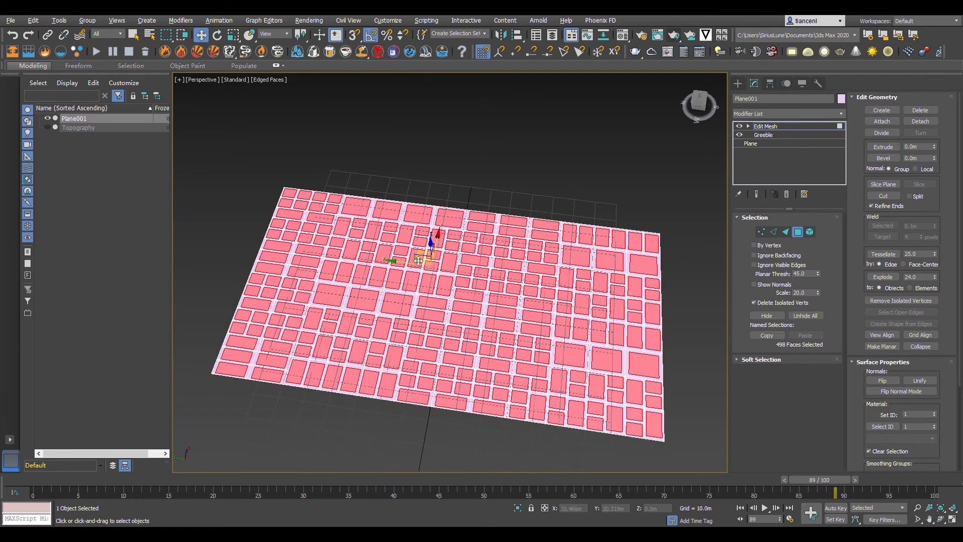
left_click_drag(685, 286, 626, 282)
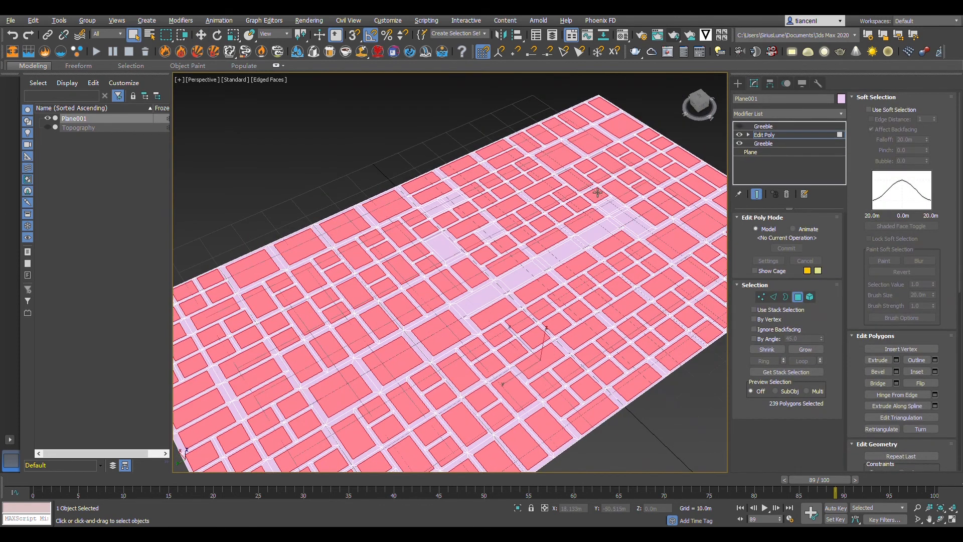
- Deselect scattered panel tops across the whole plane at Edit Poly polygon level so those plots stay free of buildings
left_click(597, 195, "alt")
left_click(577, 177, "alt")
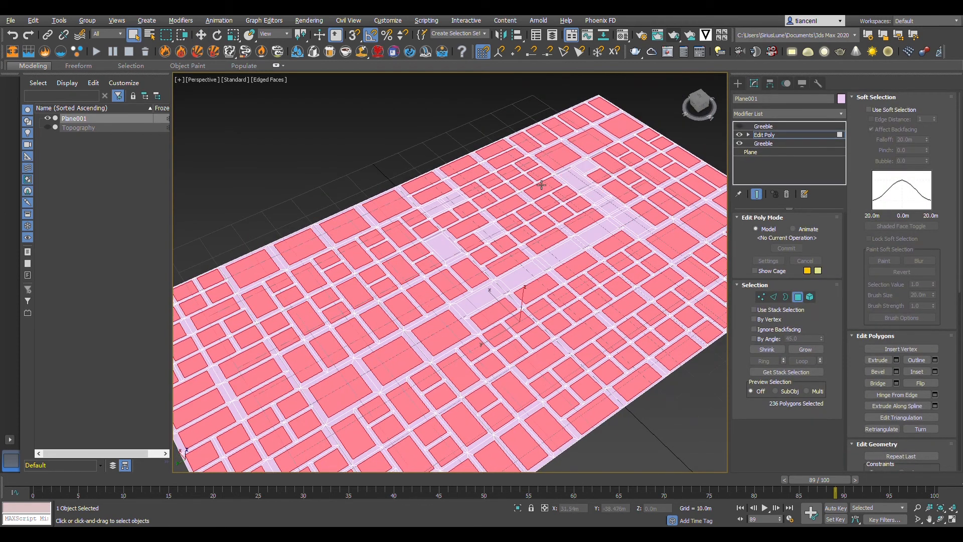
left_click(542, 187, "alt")
left_click(505, 207, "alt")
left_click(467, 226, "alt")
left_click(402, 269, "alt")
left_click(387, 250, "alt")
scroll(481, 204, "down", 1)
left_click(652, 197, "alt")
scroll(652, 201, "down", 1)
left_click(624, 267, "alt")
left_click(587, 289, "alt")
left_click(532, 321, "alt")
left_click(523, 354, "alt")
left_click(501, 329, "alt")
left_click(453, 275, "alt")
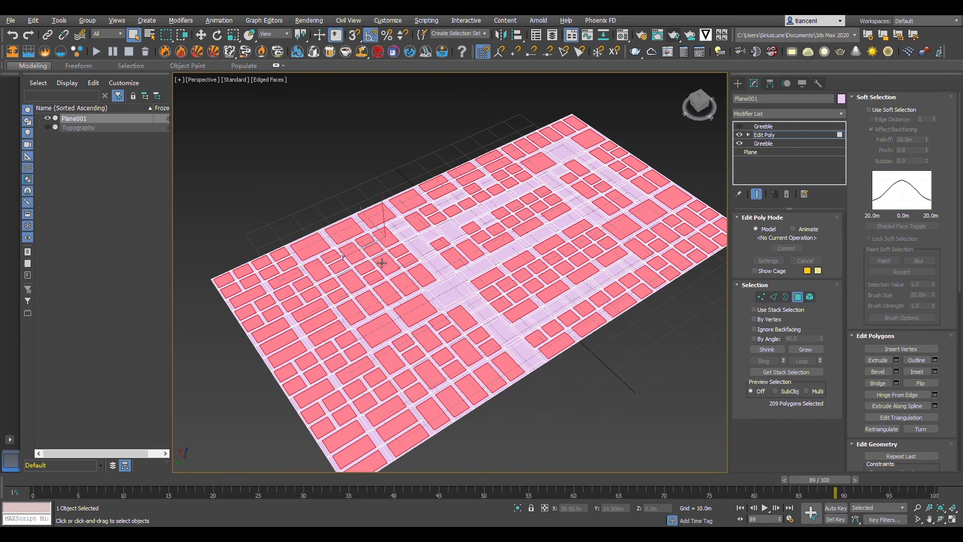
left_click(249, 311, "alt")
left_click(264, 304, "alt")
left_click(283, 293, "alt")
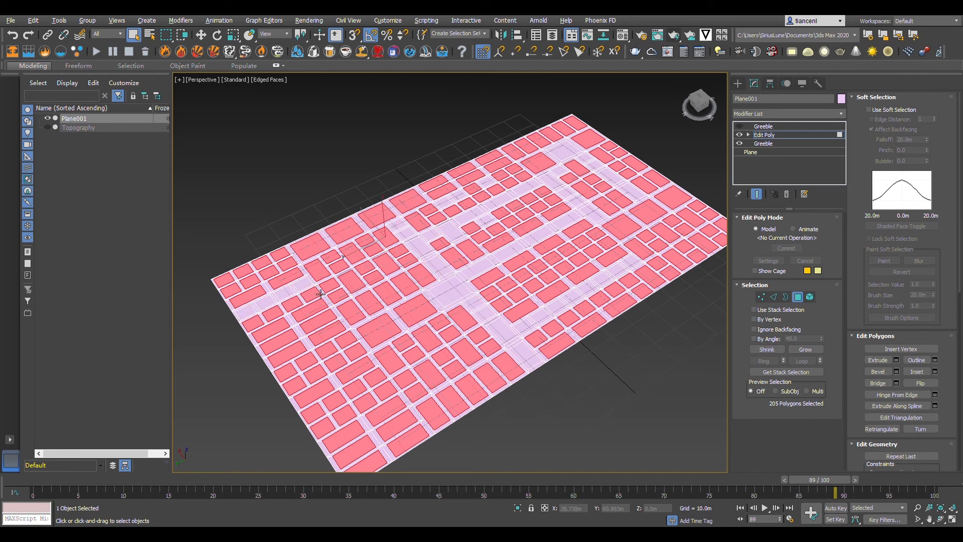
left_click(390, 359, "alt")
left_click(411, 386, "alt")
left_click(433, 413, "alt")
left_click(355, 371, "alt")
left_click(319, 395, "alt")
left_click(307, 361, "alt")
left_click(366, 403, "alt")
left_click(387, 294, "alt")
left_click(371, 276, "alt")
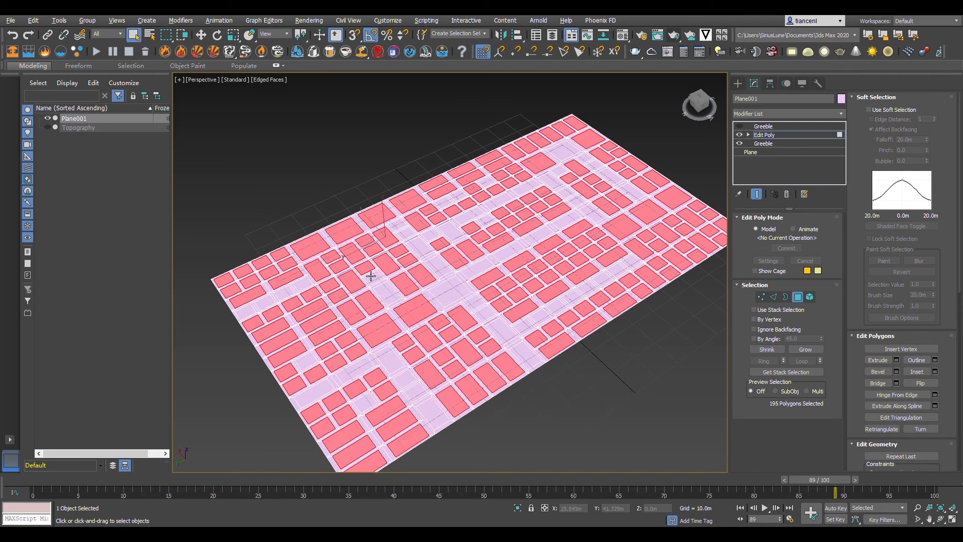
left_click(348, 253, "alt")
left_click(317, 269, "alt")
left_click(380, 219, "alt")
left_click(381, 219, "ctrl")
left_click(433, 183, "alt")
left_click(462, 170, "alt")
left_click(489, 157, "alt")
left_click(646, 285, "alt")
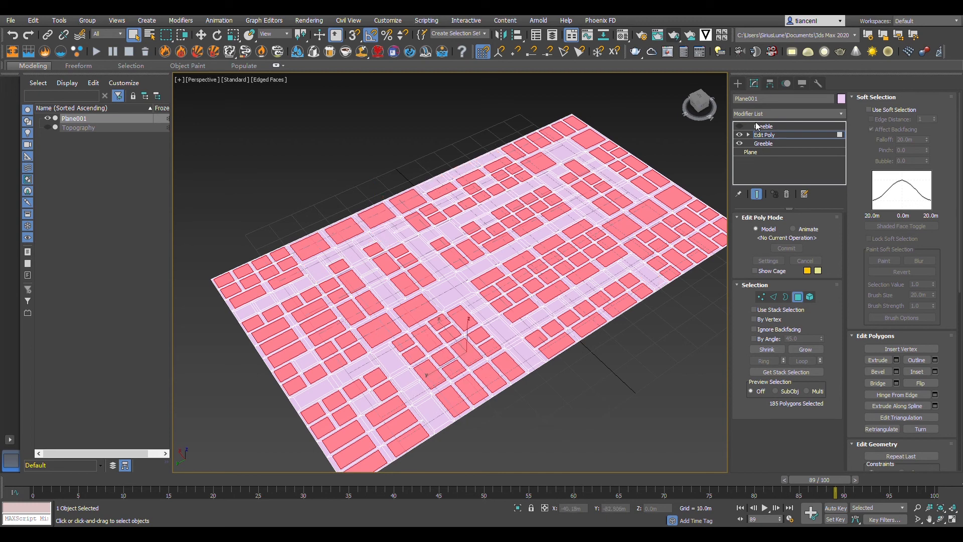
- Turn the upper Greeble modifier back on and unhide the Topography object
left_click(739, 126)
scroll(393, 300, "down", 2)
middle_click_drag(452, 341, 346, 301, "alt")
left_click(47, 127)
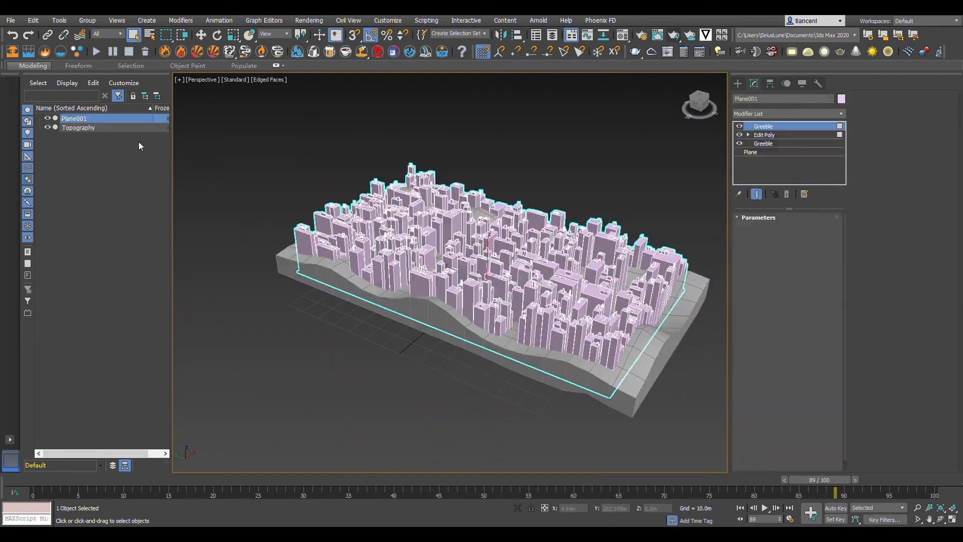
- Change the city plane's object colour to white
left_click(529, 326)
left_click(843, 95)
left_click(550, 294)
left_click(541, 323)
- Move the city plane along X to about -2.4 m over the terrain
scroll(481, 271, "up", 3)
middle_click_drag(482, 271, 499, 264, "alt")
left_click(200, 36)
middle_click_drag(366, 326, 497, 293, "alt")
scroll(628, 292, "down", 4)
middle_click_drag(629, 292, 439, 341, "alt")
scroll(436, 339, "down", 3)
scroll(519, 333, "up", 4)
middle_click_drag(519, 333, 590, 189, "alt")
scroll(505, 260, "down", 4)
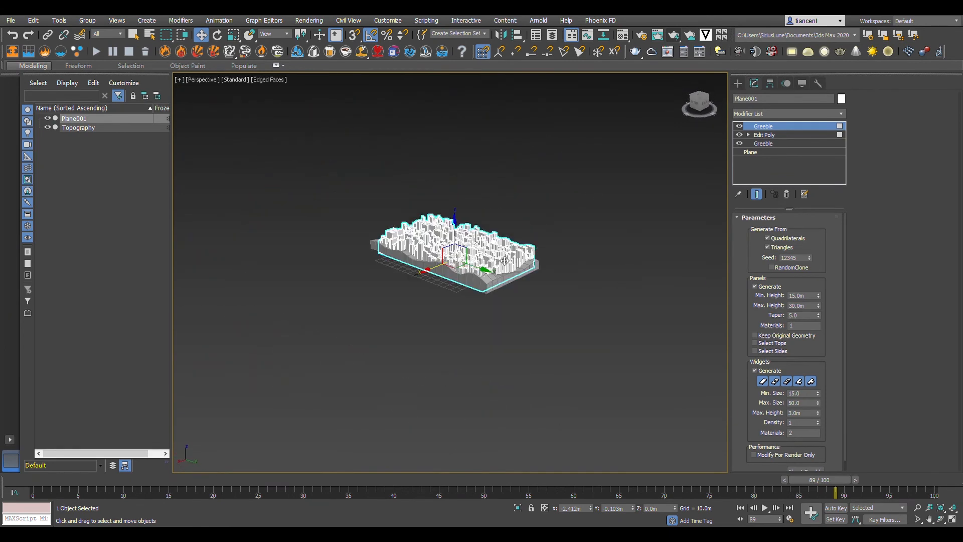
- Set the upper Greeble modifier's maximum panel height to 25 m and deselect the city
scroll(445, 243, "up", 4)
middle_click_drag(446, 243, 433, 341, "alt")
scroll(216, 331, "down", 2)
scroll(327, 290, "up", 2)
scroll(558, 213, "up", 3)
left_click_drag(804, 305, 774, 306)
type("25")
key("Return")
scroll(465, 221, "down", 3)
left_click(588, 173)
- Create a second plane beyond the terrain's short end, about 22 m long and 93 m wide
middle_click_drag(587, 173, 632, 115)
scroll(237, 303, "up", 3)
scroll(236, 302, "down", 3)
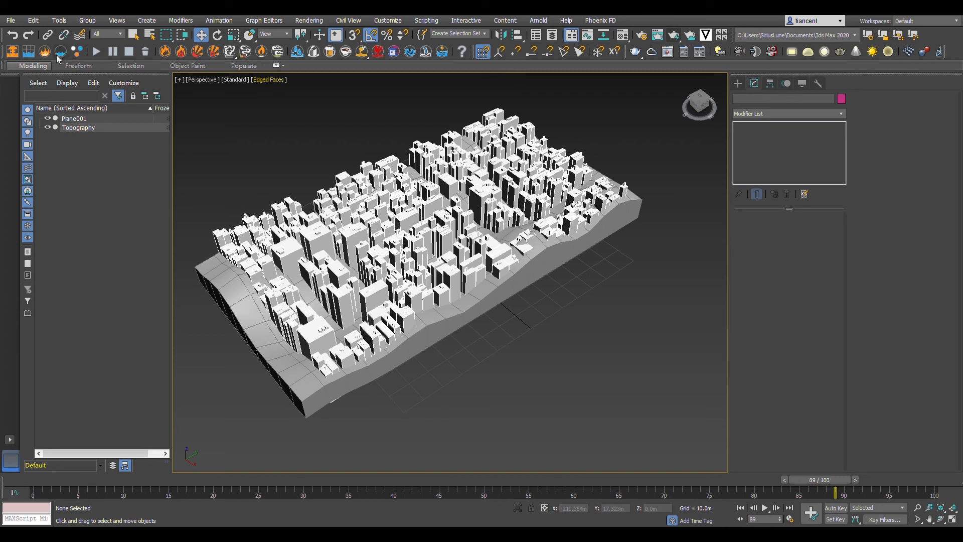
left_click(738, 84)
left_click(806, 186)
scroll(412, 271, "down", 5)
scroll(419, 211, "up", 4)
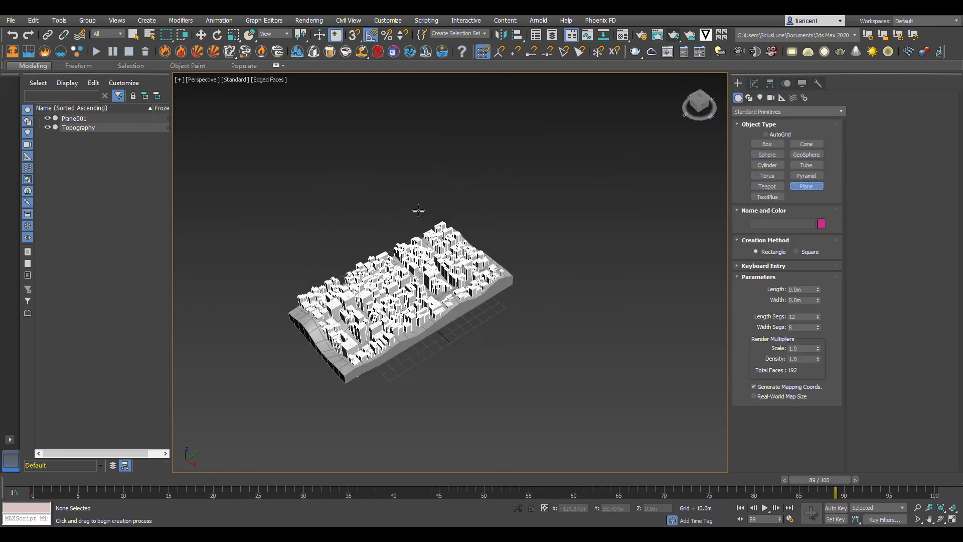
left_click_drag(526, 224, 640, 278)
- Set the second plane to 3 m long and 100 m wide, forming a narrow strip
left_click(812, 291)
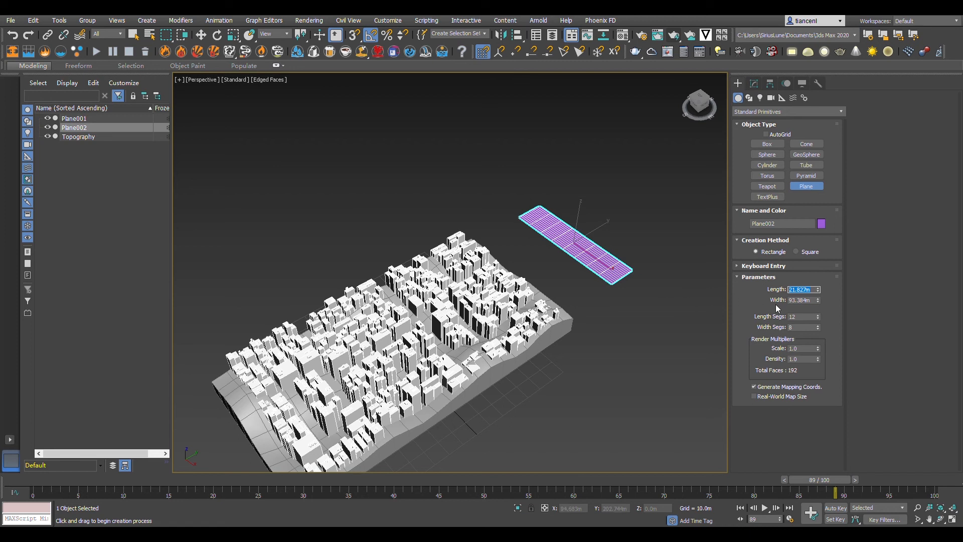
middle_click_drag(602, 340, 508, 398, "alt")
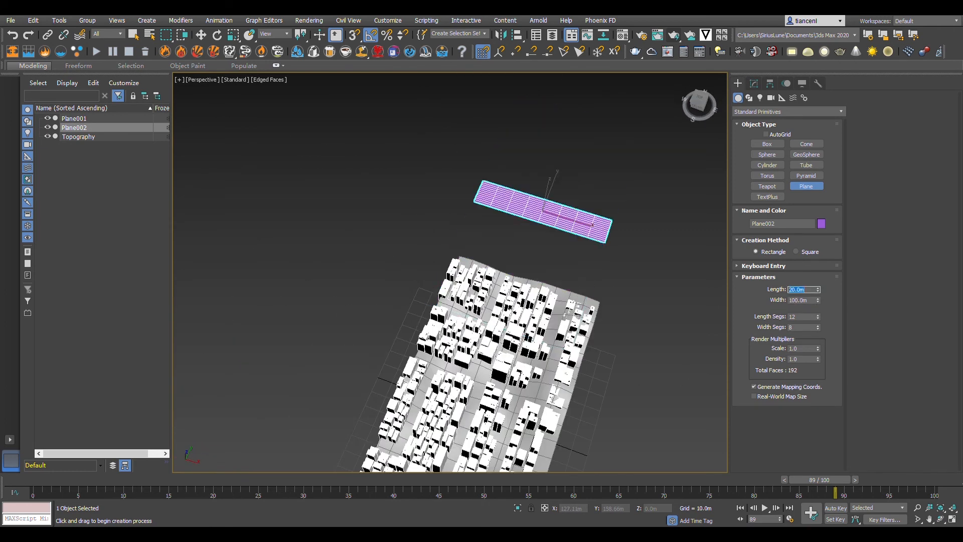
middle_click_drag(514, 319, 368, 306, "alt")
left_click_drag(808, 290, 651, 291)
type("3")
key("Return")
middle_click_drag(646, 291, 528, 238, "alt")
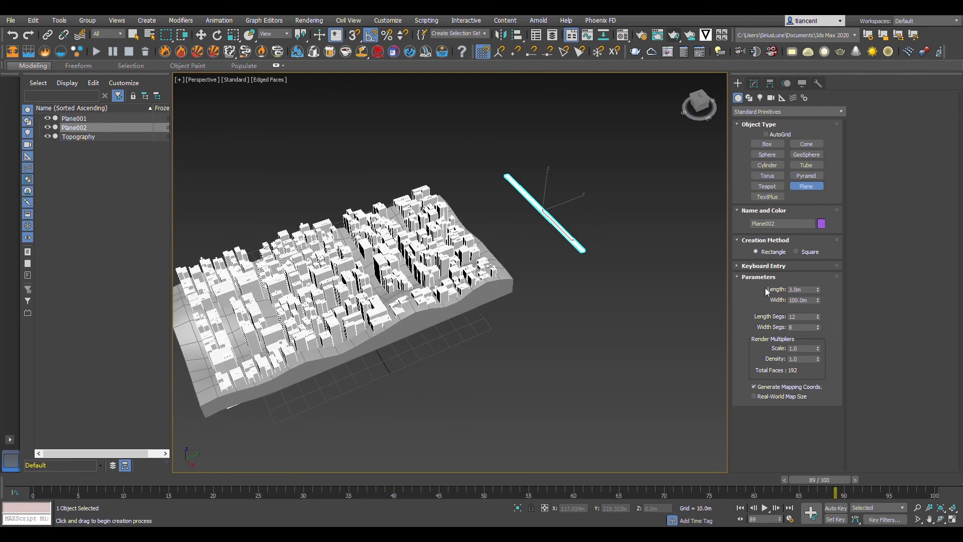
- Set the strip plane's X position to 0 m and raise the strip above the ground
scroll(546, 202, "up", 3)
key("w")
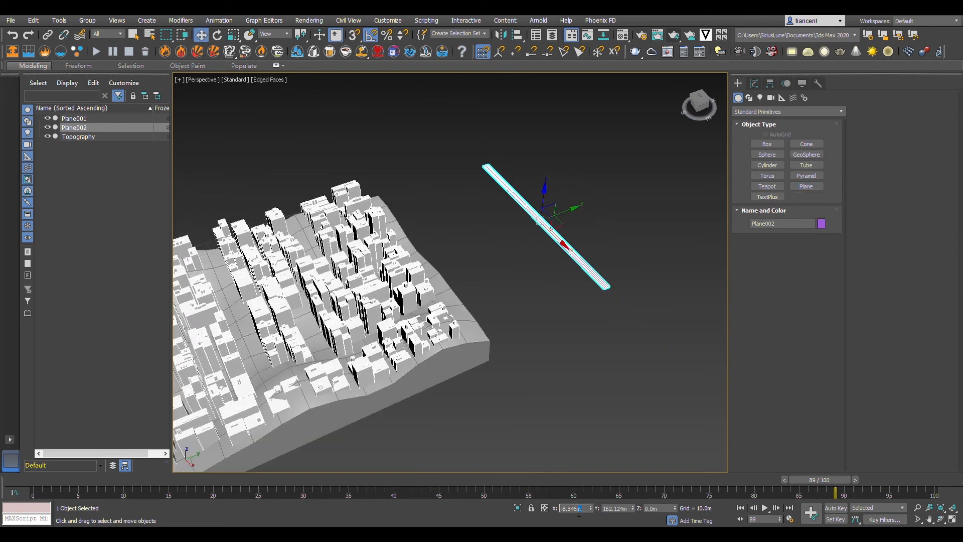
type("0")
key("Tab")
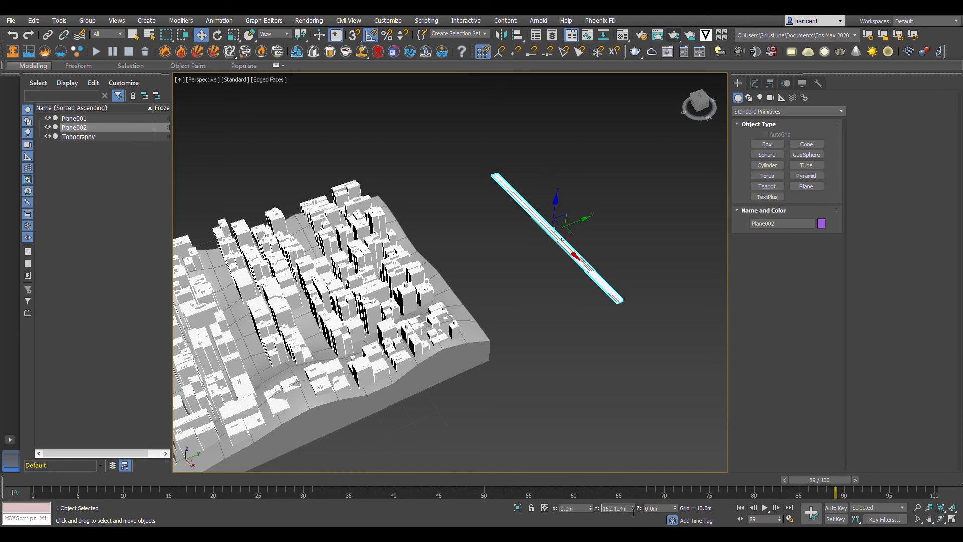
middle_click_drag(539, 377, 487, 364, "alt")
scroll(537, 381, "down", 4)
left_click_drag(541, 312, 530, 252)
- Rotate the strip plane about its X axis to about 145°, so it tilts toward the city
left_click(216, 34)
key("ctrl+z")
middle_click_drag(540, 261, 589, 331, "alt")
left_click_drag(565, 259, 526, 304)
middle_click_drag(527, 304, 502, 277, "alt")
scroll(501, 277, "up", 4)
middle_click_drag(601, 246, 613, 281, "alt")
left_click_drag(600, 244, 579, 262)
middle_click_drag(547, 303, 698, 276, "alt")
scroll(471, 337, "down", 5)
scroll(471, 336, "up", 4)
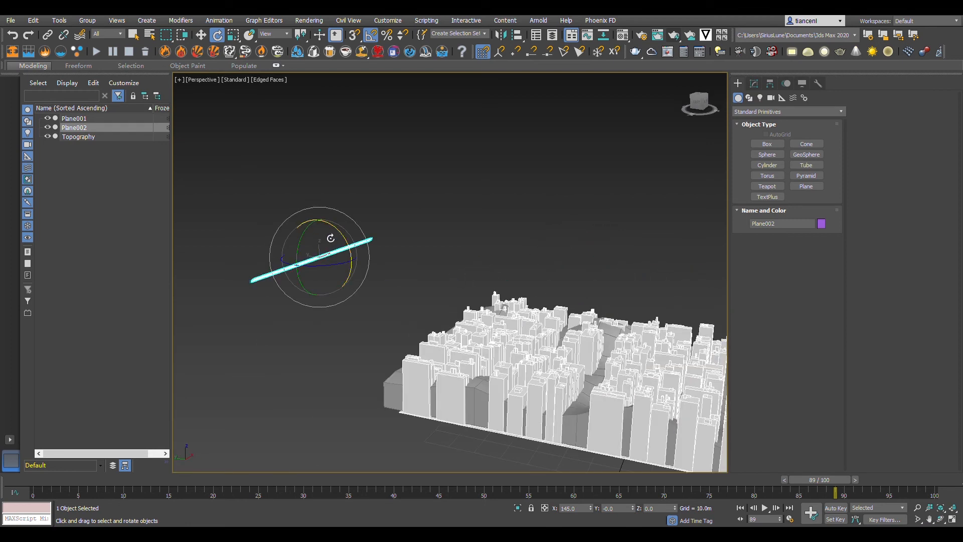
- Move the tilted strip to the terrain's short edge, at about Y 99.3 m and Z 18.3 m
middle_click_drag(444, 358, 362, 273, "alt")
key("w")
left_click_drag(342, 286, 401, 308)
middle_click_drag(402, 308, 499, 391, "alt")
left_click_drag(381, 303, 408, 314)
middle_click_drag(474, 293, 442, 260, "alt")
left_click_drag(445, 266, 449, 306)
middle_click_drag(449, 306, 484, 337, "alt")
left_click_drag(424, 362, 421, 375)
middle_click_drag(452, 372, 396, 318, "alt")
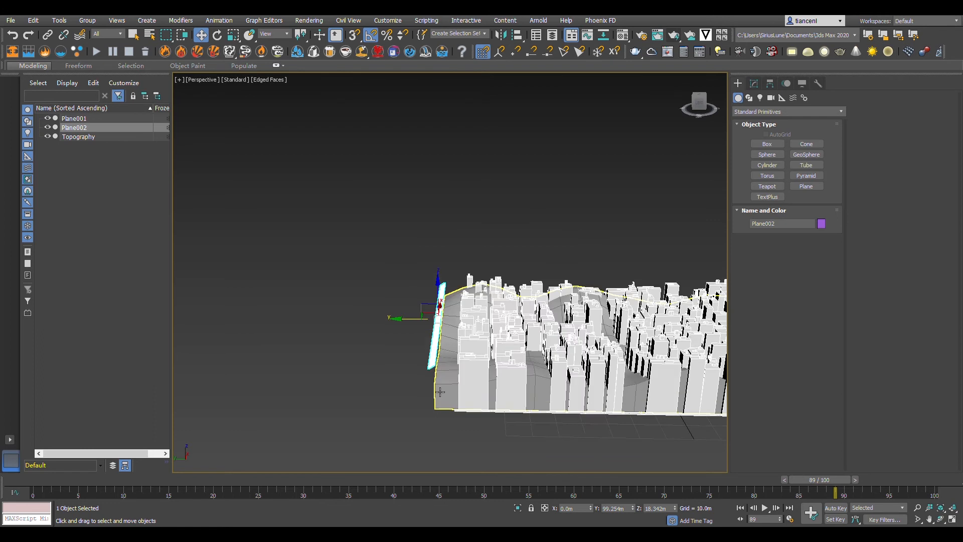
- Fine-tune the strip over the terrain's edge to about Y 95.9 m and Z 14.6 m
scroll(408, 215, "up", 5)
left_click_drag(408, 215, 436, 214)
mouse_move(465, 178)
left_mouse_down()
mouse_move(466, 228)
mouse_move(464, 195)
left_mouse_up()
middle_click_drag(464, 195, 580, 283, "alt")
left_click_drag(462, 220, 463, 204)
middle_click_drag(463, 204, 652, 311, "alt")
- Rename the strip plane as Flood Source
double_click(775, 223)
type("Water")
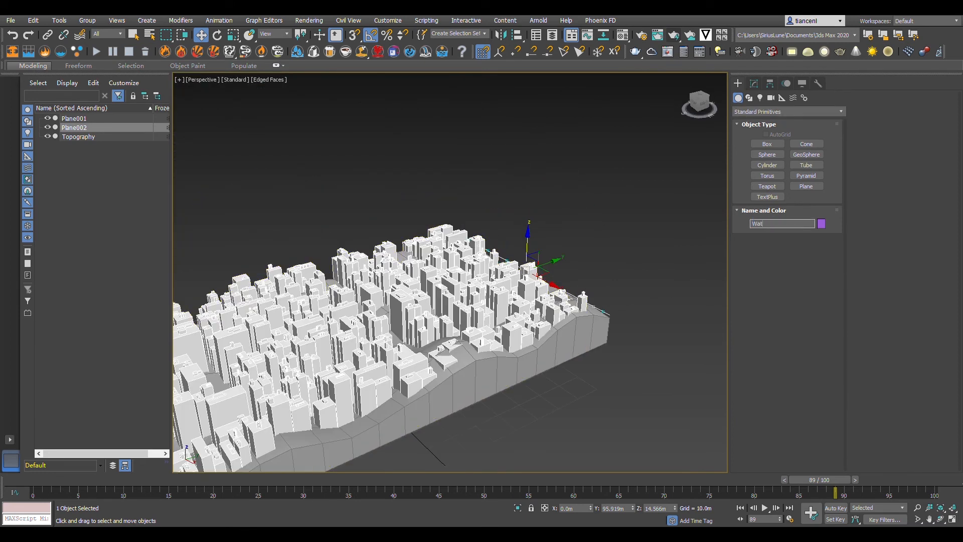
type("ce")
key("Return")
- Create a Phoenix FD LiquidSim container around the terrain and city, about 98 m by 202 m and 46 m high
left_click(29, 53)
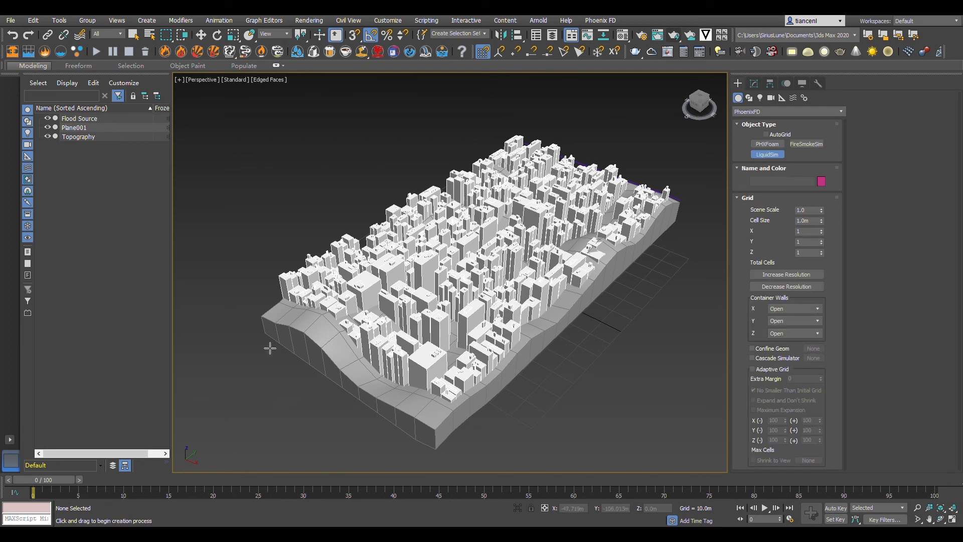
left_click_drag(266, 333, 672, 221)
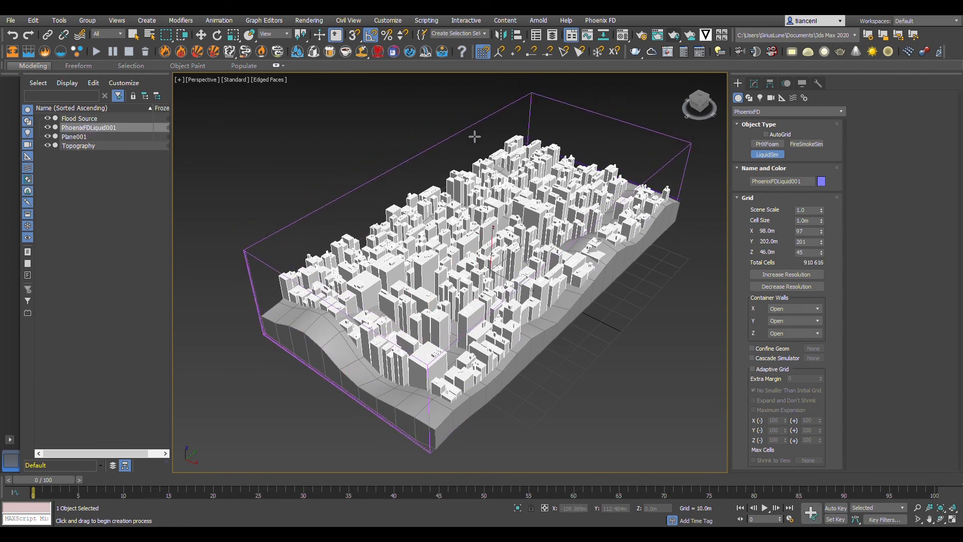
middle_click_drag(542, 374, 552, 353, "alt")
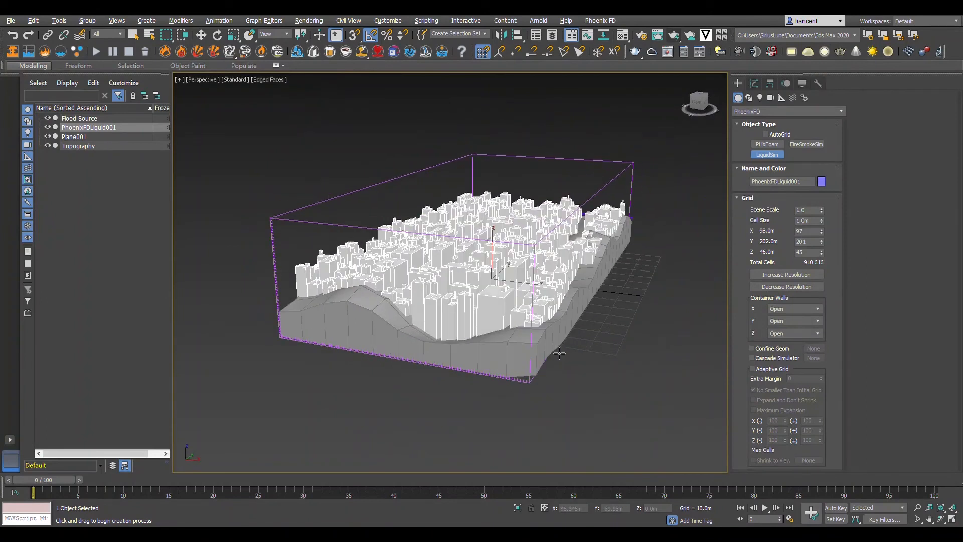
- Set the liquid simulator's grid size to X 100, Y 200 and Z 50 cells
left_click(233, 36)
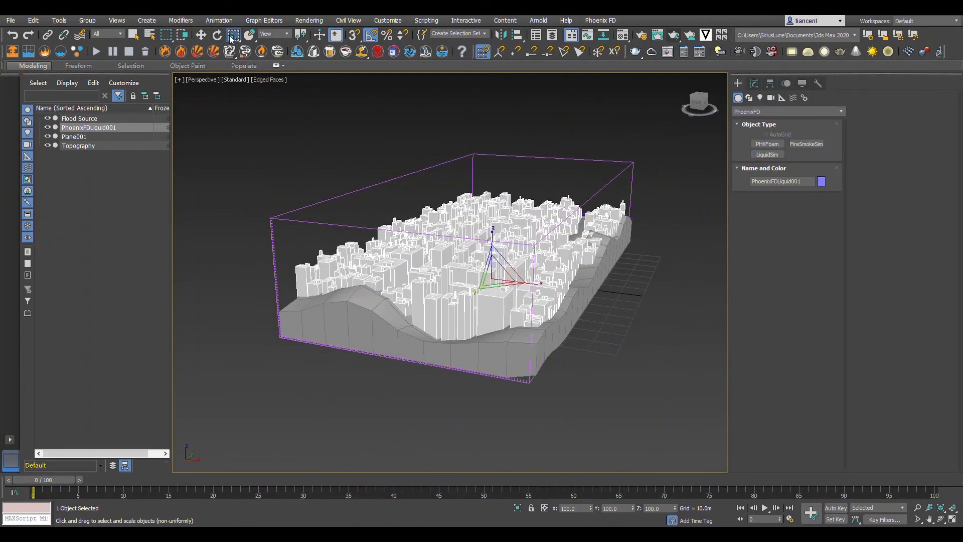
middle_click_drag(482, 299, 418, 349, "alt")
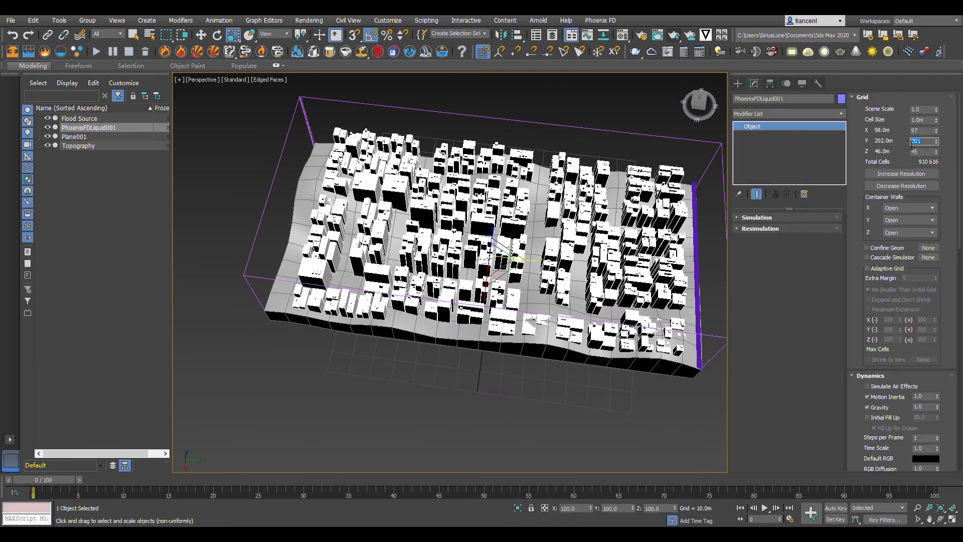
double_click(923, 130)
type("100")
key("Return")
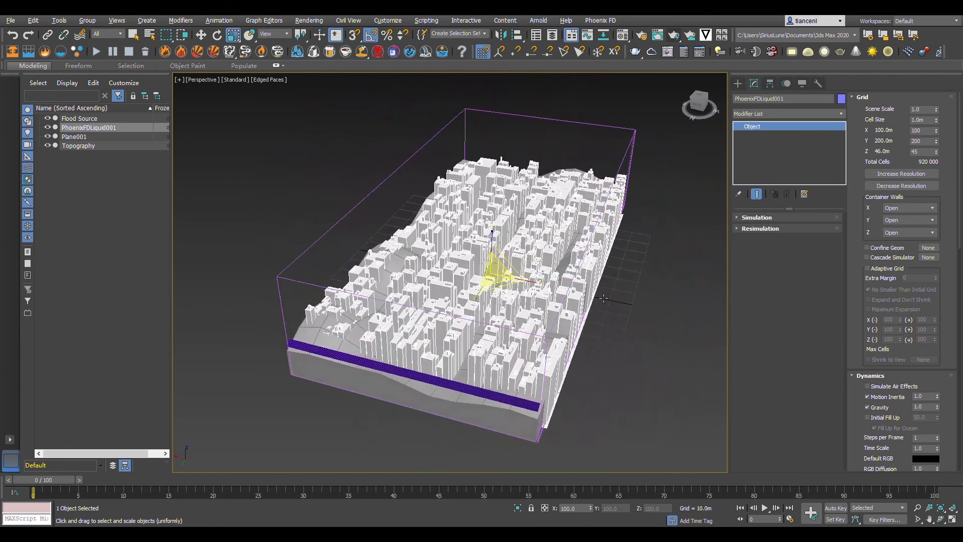
double_click(923, 152)
type("50")
key("Return")
- Move the liquid simulator down to Z 0 m so it encloses the terrain's base
left_click(202, 38)
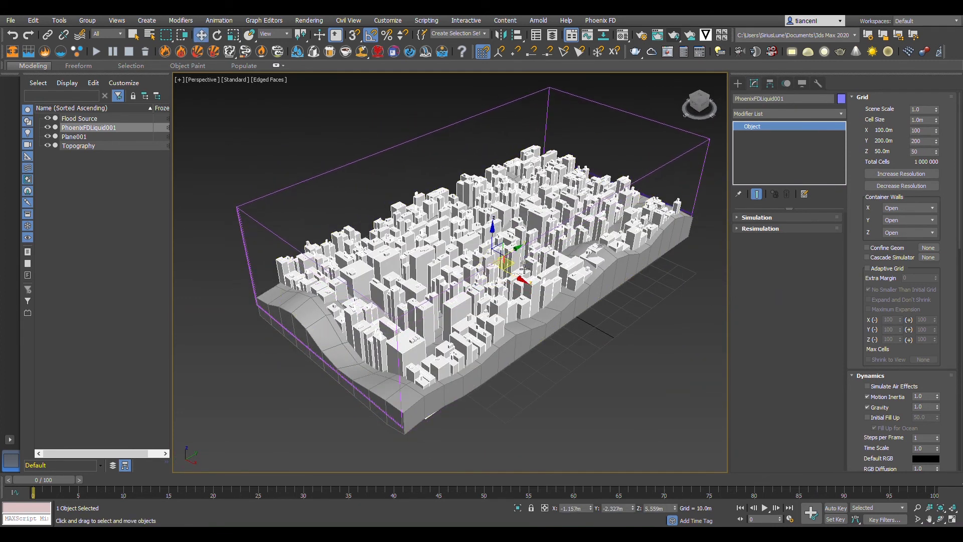
middle_click_drag(542, 215, 772, 296, "alt")
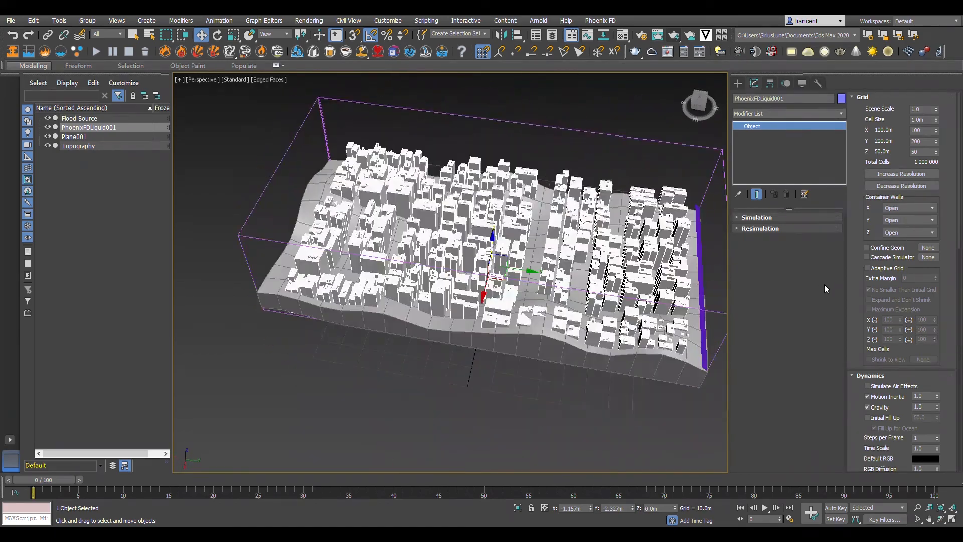
middle_click_drag(372, 325, 192, 281, "alt")
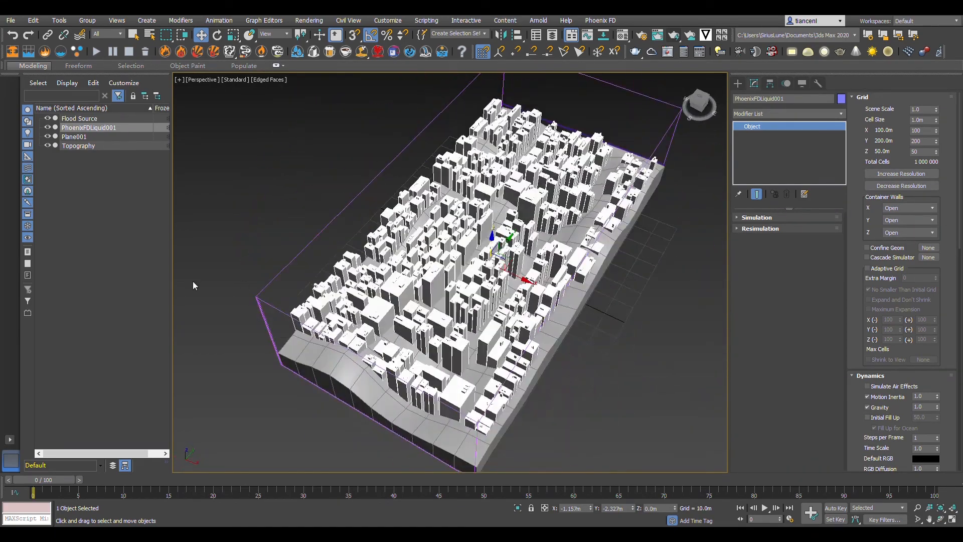
- Create a Phoenix FD LiquidSrc helper in the empty space beside the terrain
scroll(192, 281, "down", 3)
left_click(61, 51)
left_click_drag(574, 193, 599, 214)
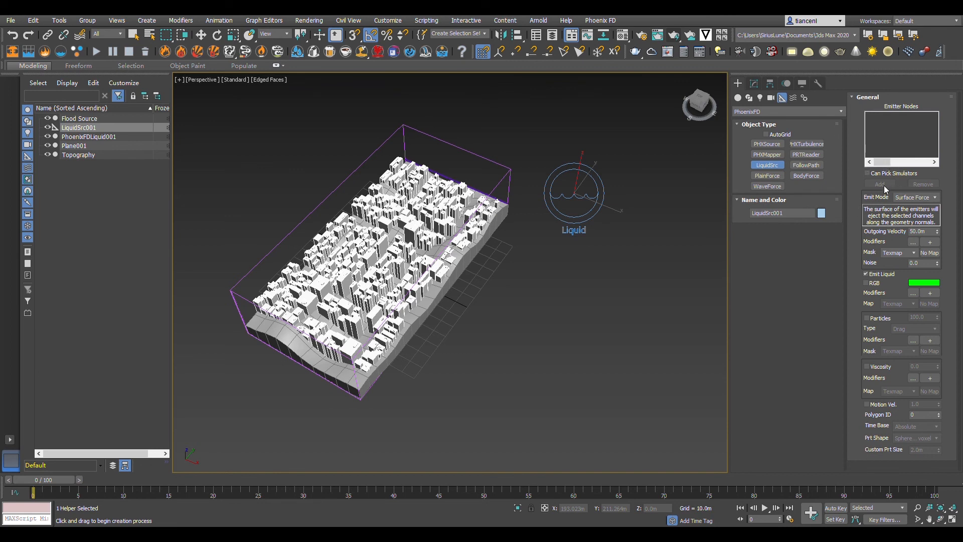
- Add the Flood Source plane to the liquid source's emitter nodes
scroll(376, 276, "up", 6)
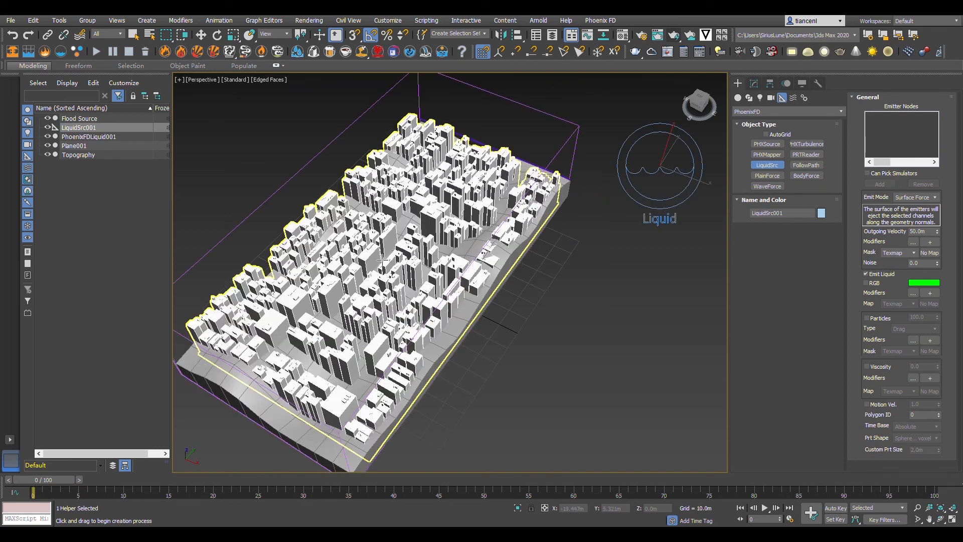
scroll(522, 200, "down", 8)
scroll(608, 155, "up", 4)
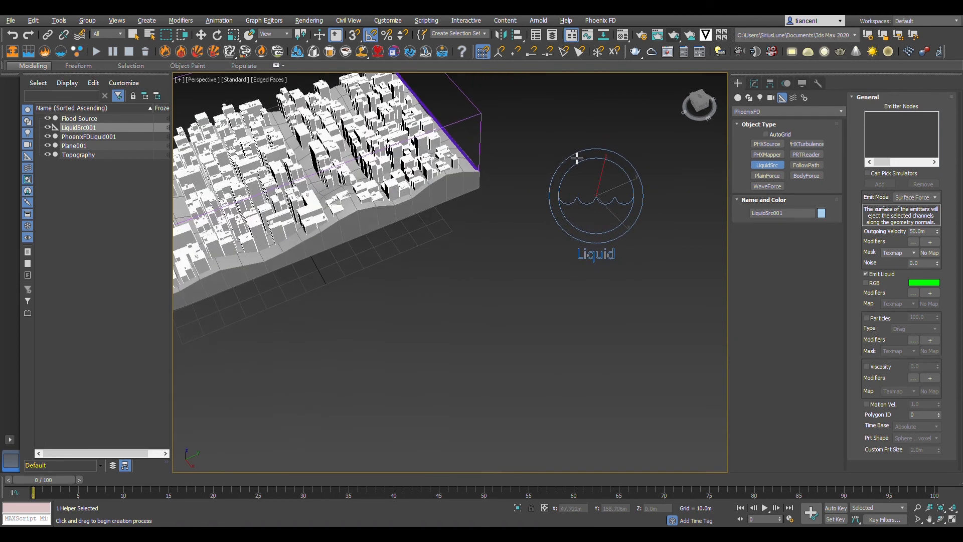
scroll(625, 232, "down", 3)
scroll(595, 184, "up", 3)
scroll(445, 140, "up", 3)
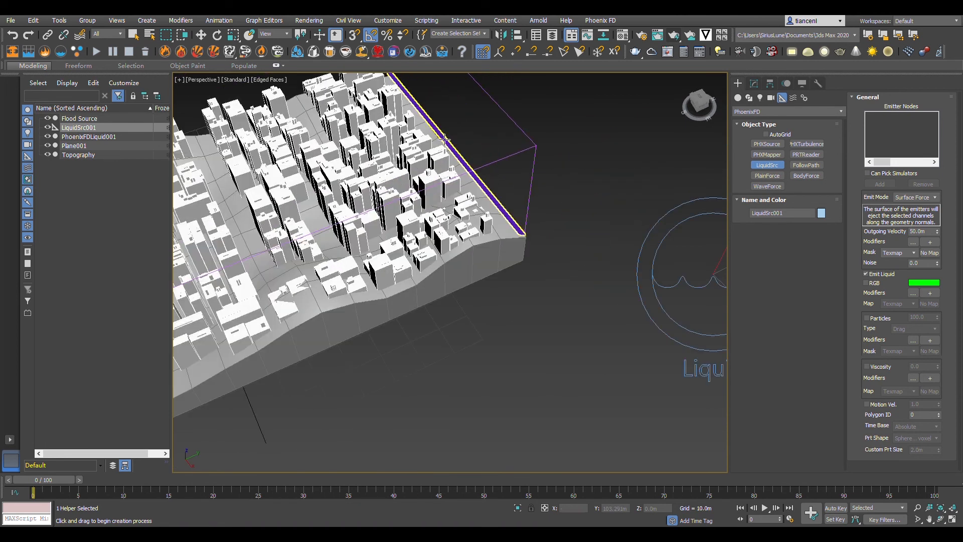
left_click(862, 97)
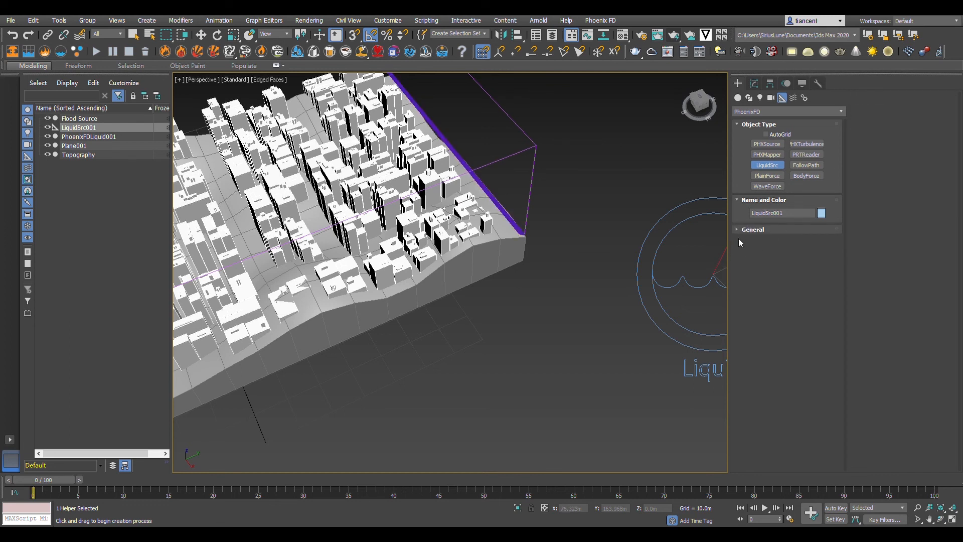
scroll(541, 297, "down", 2)
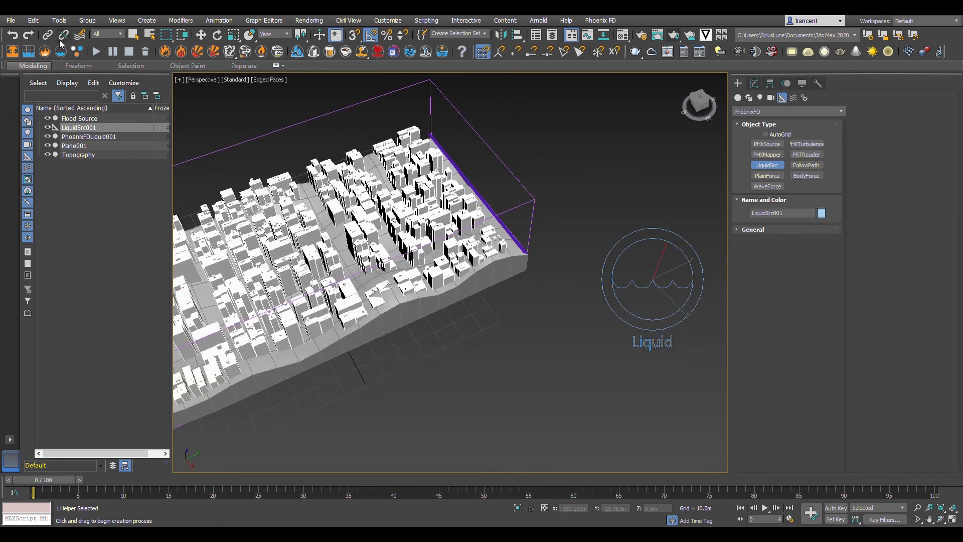
left_click(754, 83)
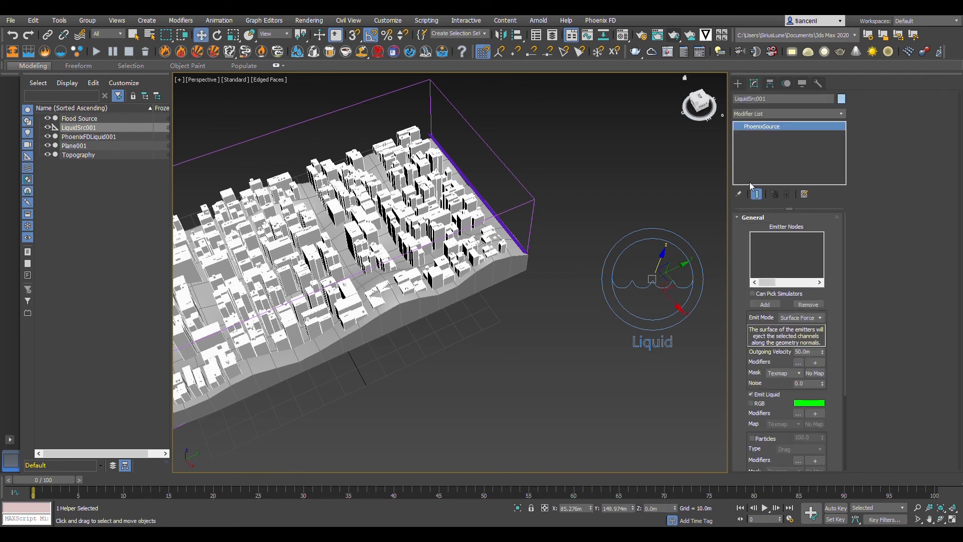
left_click(769, 306)
scroll(578, 283, "up", 5)
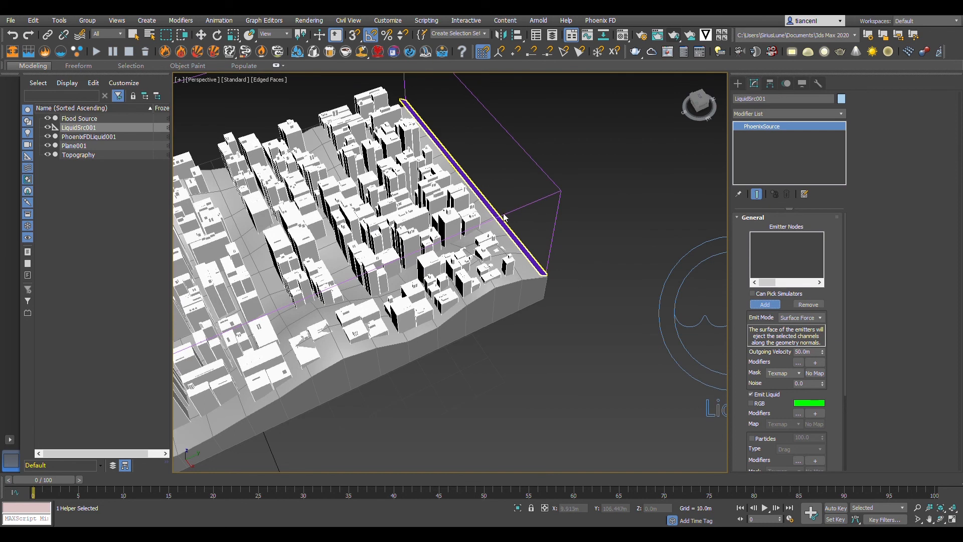
scroll(586, 323, "down", 5)
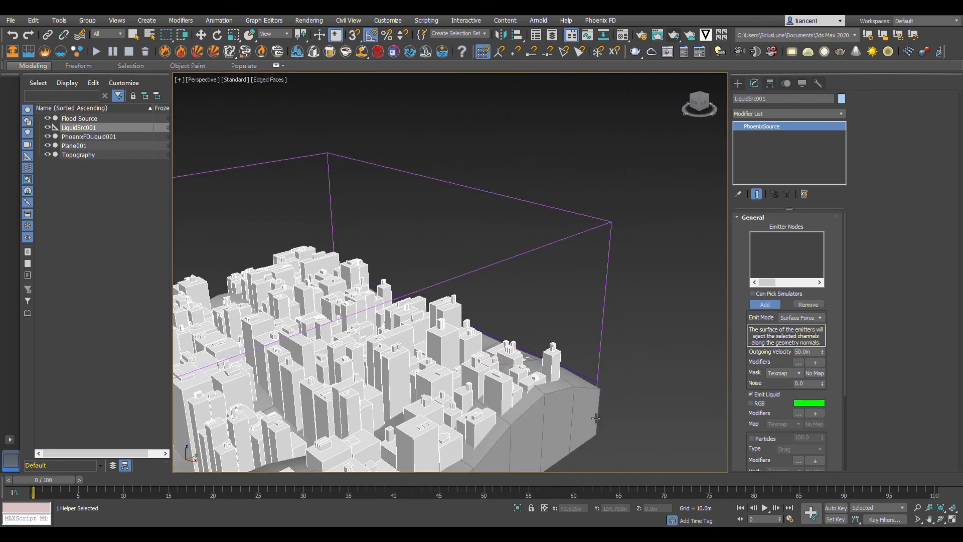
scroll(600, 381, "up", 10)
scroll(601, 371, "down", 2)
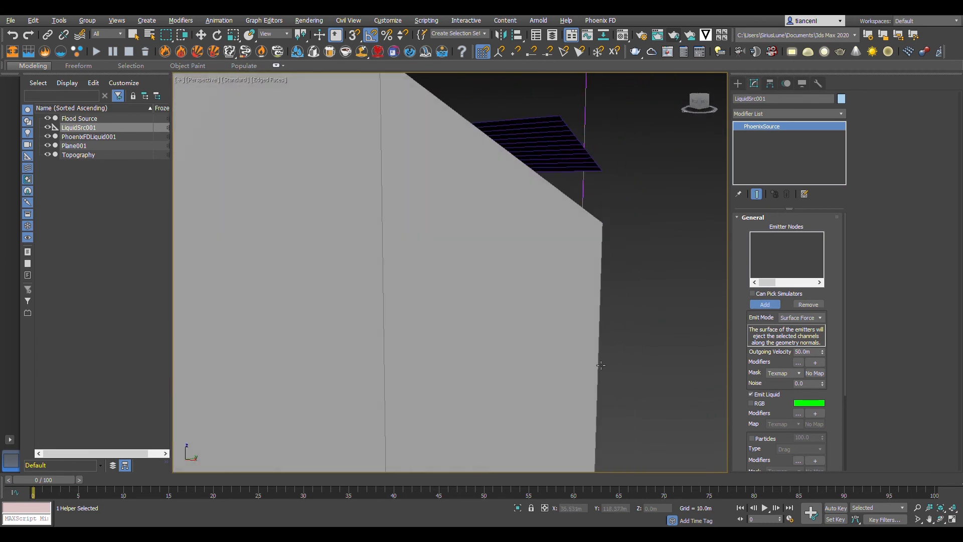
left_click(578, 156)
scroll(798, 321, "down", 1)
scroll(613, 338, "down", 6)
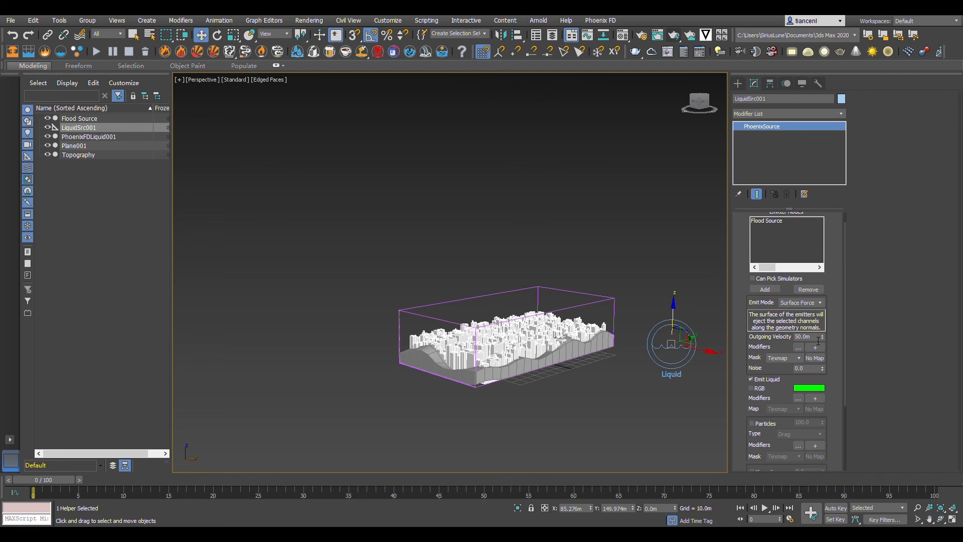
scroll(834, 377, "down", 3)
scroll(834, 377, "up", 3)
scroll(829, 357, "down", 3)
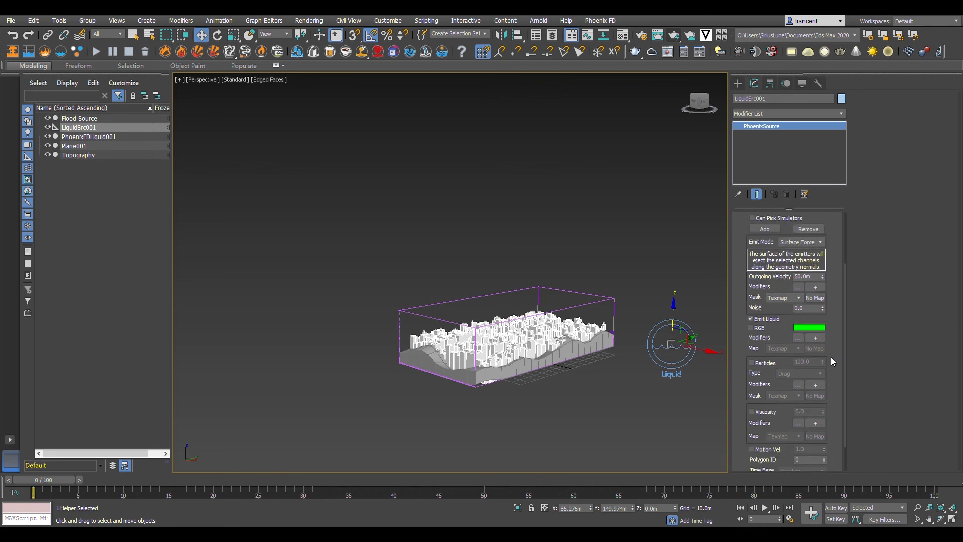
- Enable Foam for the Phoenix FD liquid simulator
left_click(618, 305)
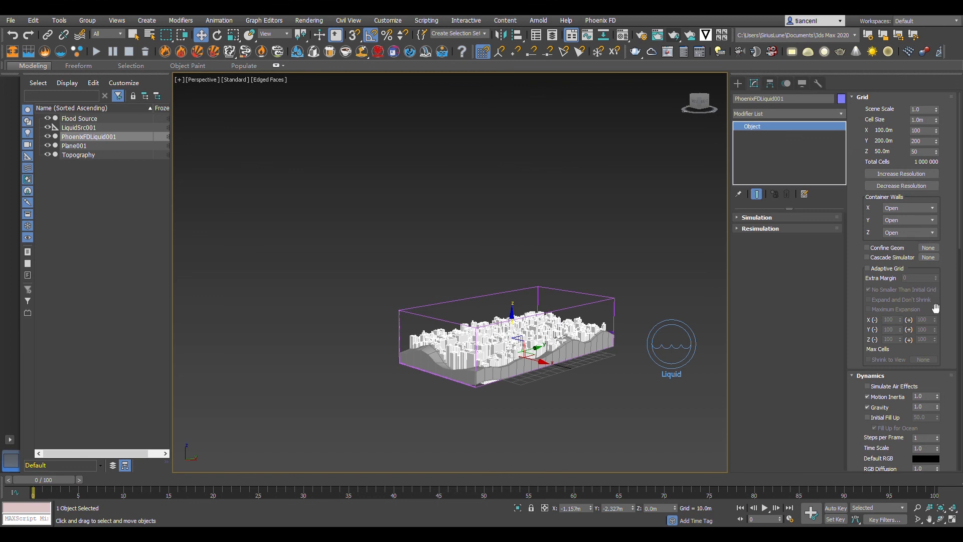
scroll(953, 346, "down", 3)
scroll(953, 346, "down", 15)
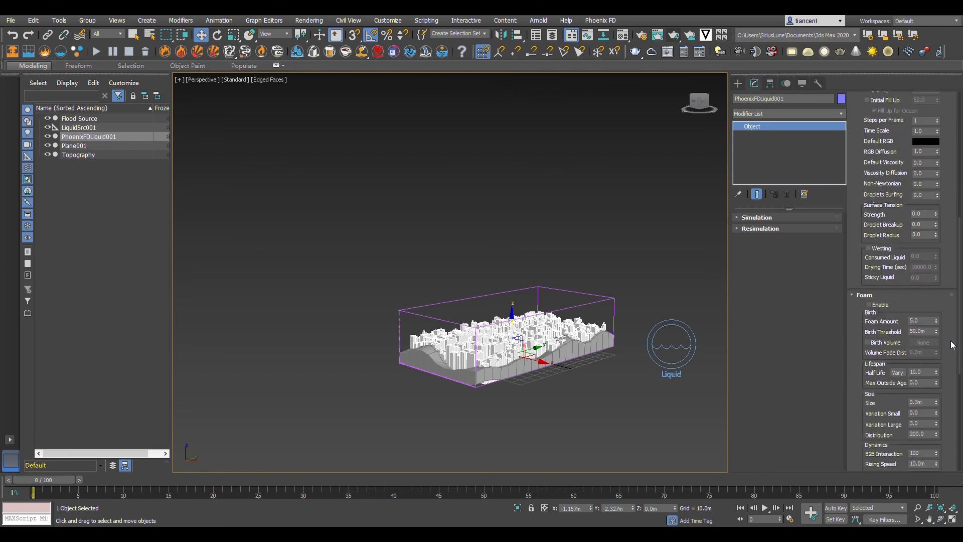
scroll(953, 345, "down", 5)
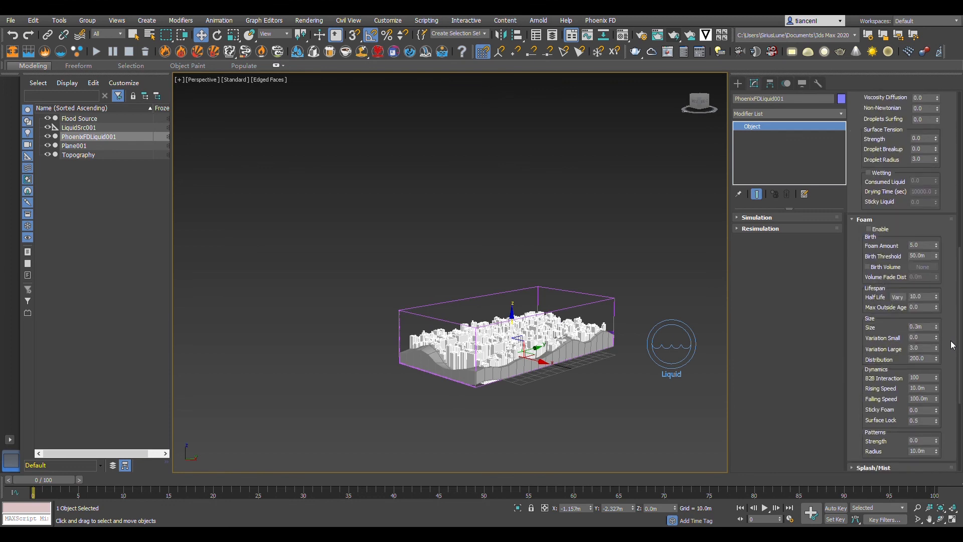
left_click(882, 230)
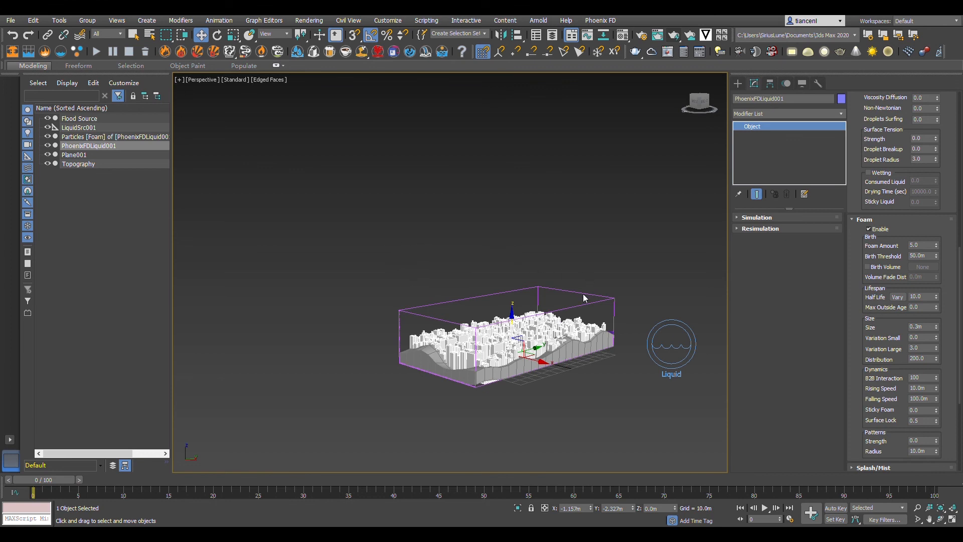
- Examine the liquid simulator's Splash/Mist and Scene Interaction settings
scroll(454, 311, "down", 4)
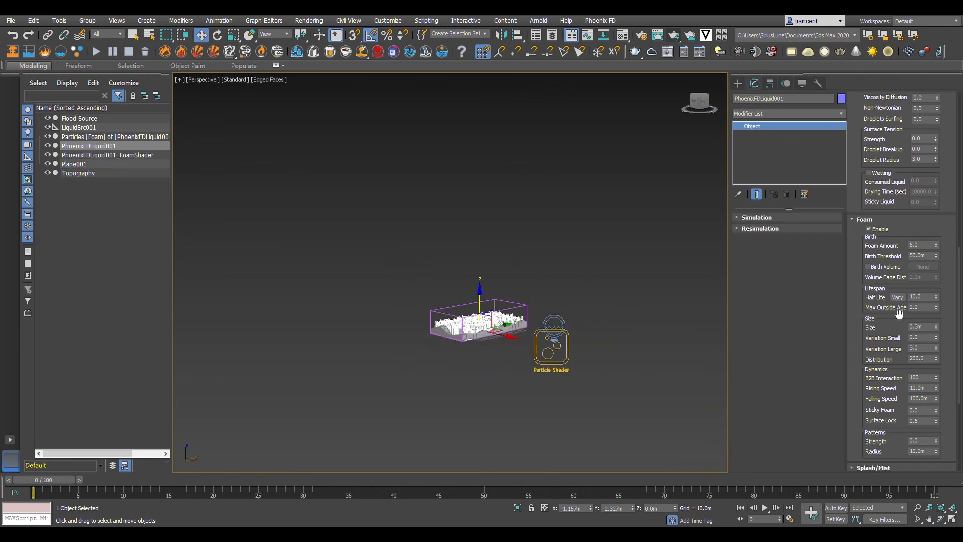
scroll(945, 283, "down", 10)
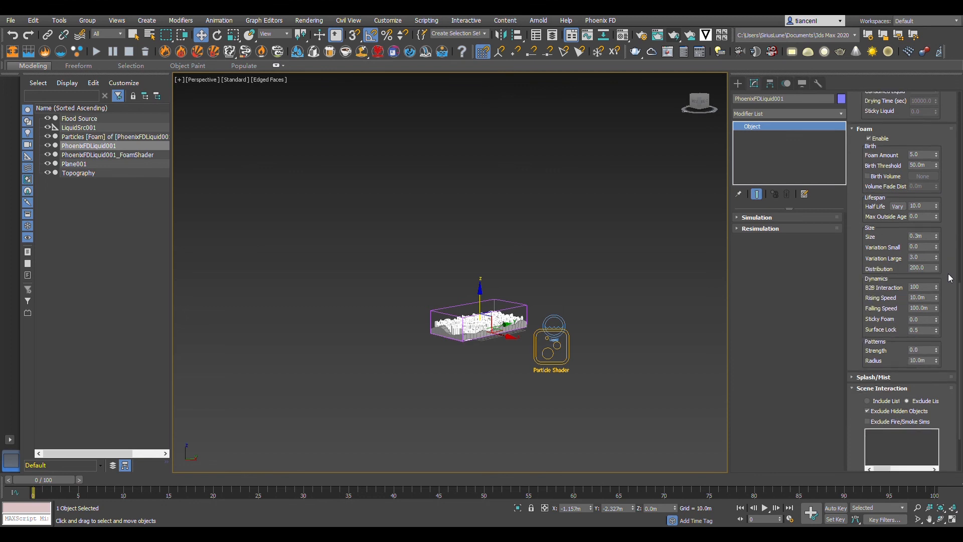
scroll(949, 277, "down", 1)
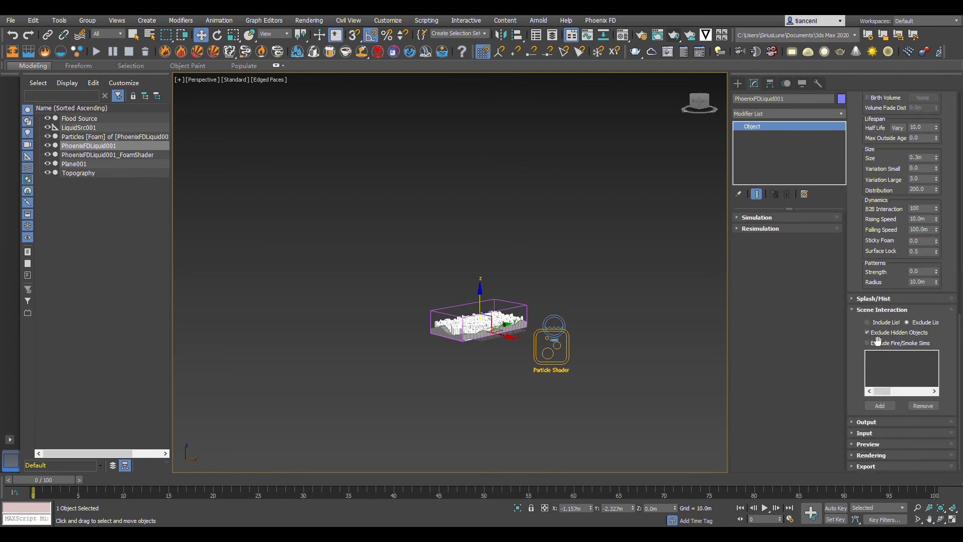
left_click(849, 297)
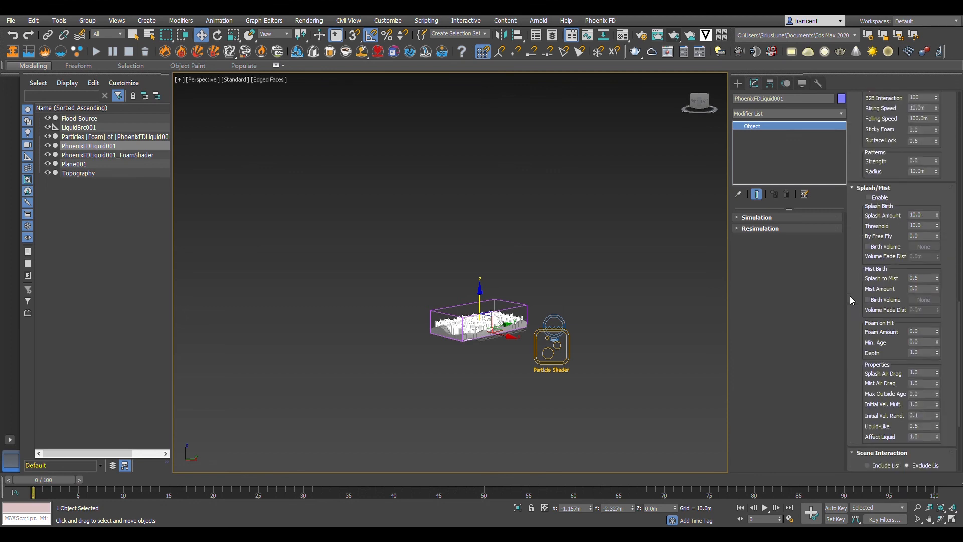
left_click(852, 188)
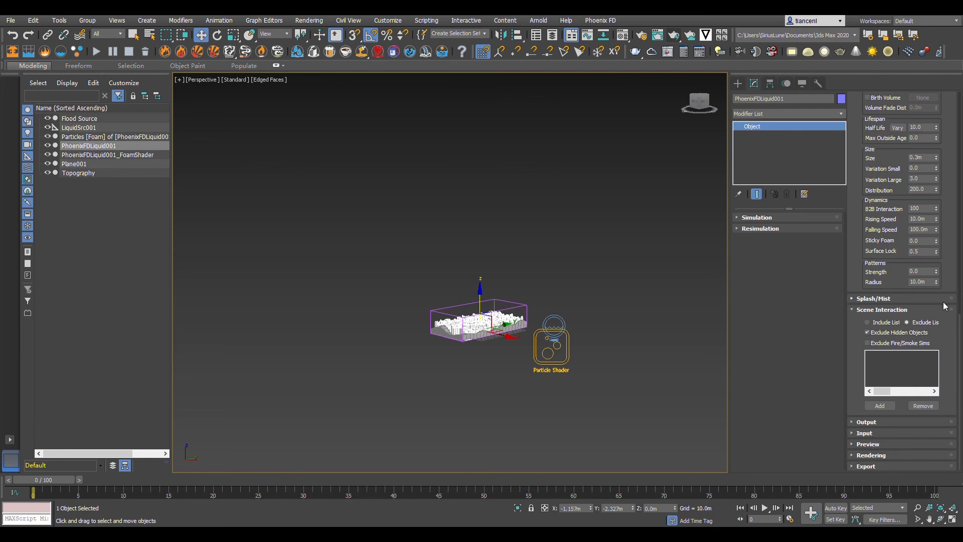
- Set the liquid simulator's Time Scale to 0.3 and Steps per Frame to 4 in its Dynamics settings
scroll(956, 276, "up", 5)
scroll(957, 265, "up", 10)
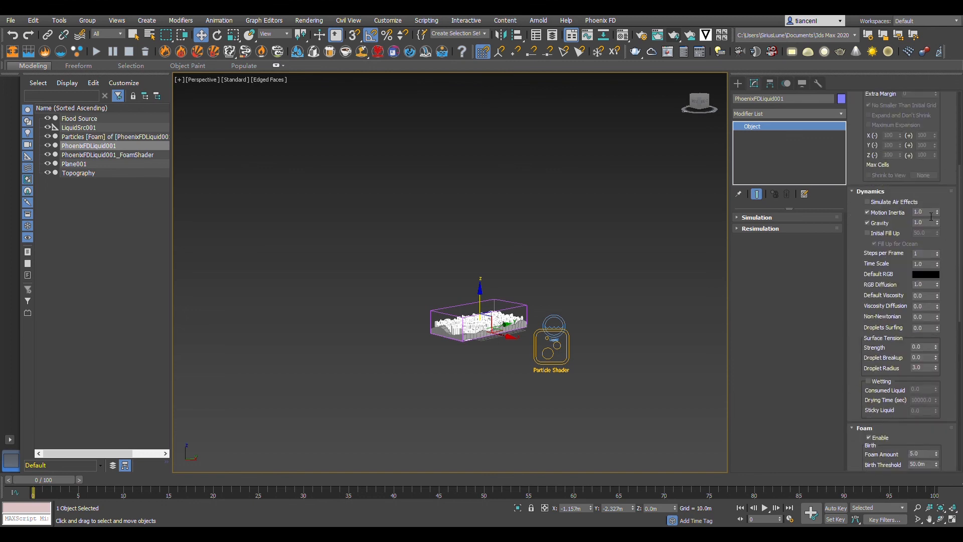
left_click(927, 265)
type("0.3")
key("Return")
left_click(923, 255)
left_click(953, 213)
scroll(910, 147, "up", 3)
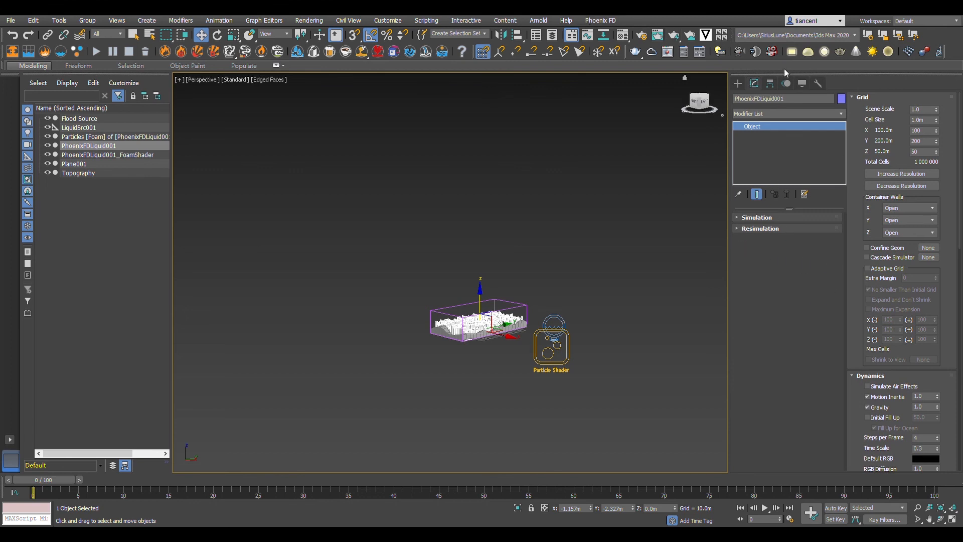
- Create a V-Ray sun with its target placed at the city
left_click(874, 52)
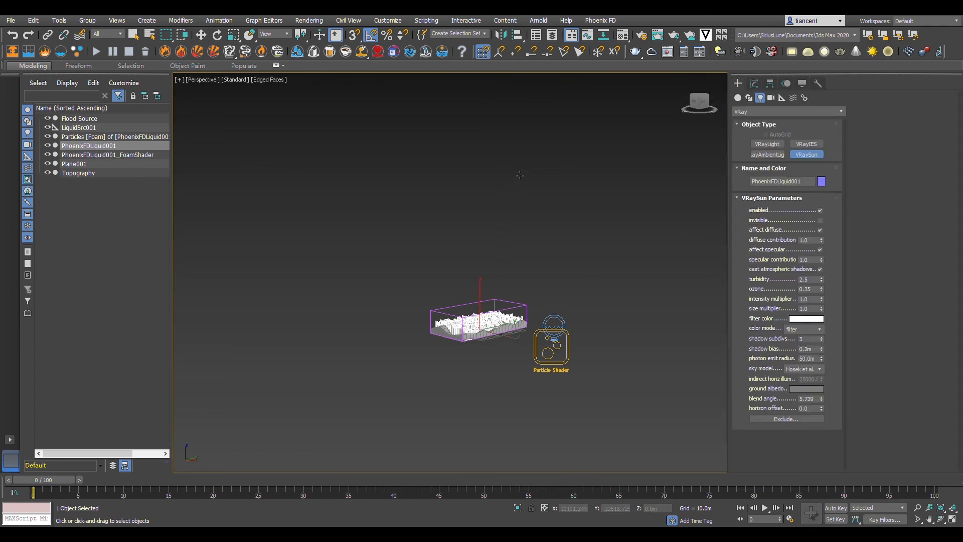
left_click(500, 279)
left_click_drag(500, 278, 483, 329)
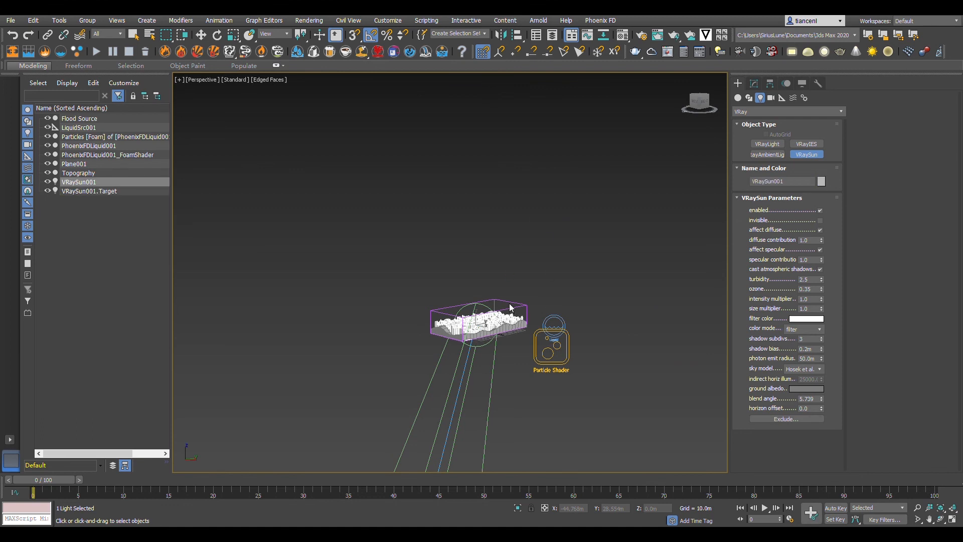
- Move the V-Ray sun across the ground plane and raise it high above the city
scroll(482, 316, "down", 10)
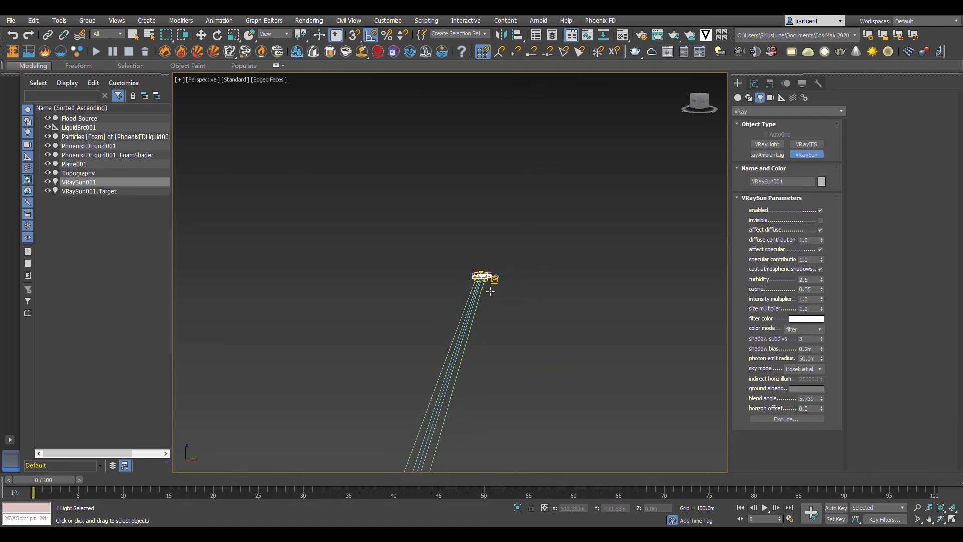
left_click(201, 35)
scroll(481, 376, "up", 5)
scroll(411, 418, "down", 5)
scroll(412, 418, "up", 5)
left_click_drag(415, 429, 622, 316)
scroll(602, 316, "down", 4)
scroll(416, 326, "up", 2)
middle_click_drag(627, 331, 725, 299, "alt")
left_click_drag(622, 295, 642, 208)
- Fine-tune the V-Ray sun's position above the city to about X 316 m, Y -934 m, Z 5187 m
middle_click_drag(667, 306, 633, 344, "alt")
scroll(640, 301, "up", 3)
middle_click_drag(640, 301, 602, 266, "alt")
scroll(547, 240, "up", 3)
scroll(542, 236, "down", 7)
left_click_drag(549, 242, 574, 234)
scroll(564, 296, "up", 6)
scroll(592, 302, "down", 4)
middle_click_drag(596, 302, 571, 292, "alt")
scroll(610, 351, "up", 3)
scroll(630, 355, "down", 5)
scroll(631, 354, "up", 4)
scroll(402, 254, "down", 5)
scroll(422, 271, "up", 4)
scroll(327, 261, "down", 5)
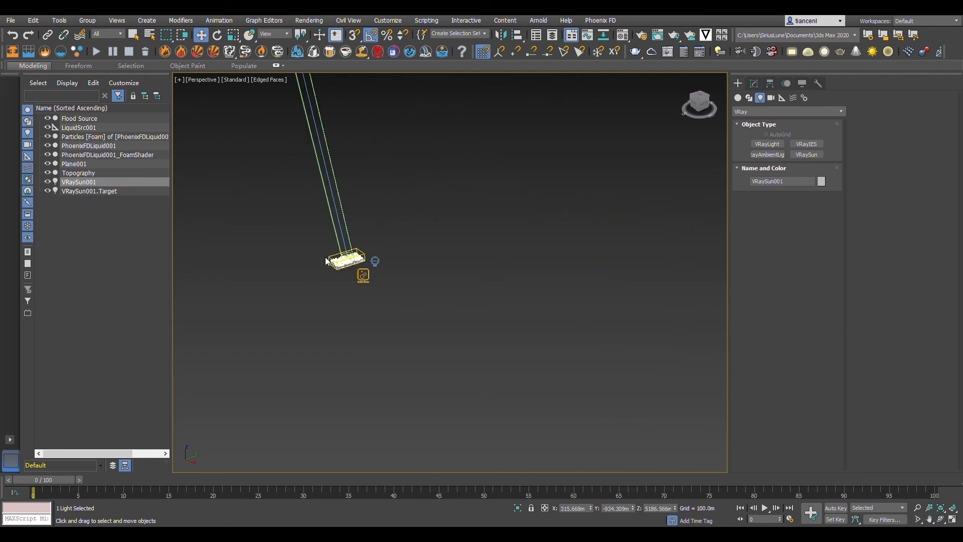
- Run the Phoenix FD liquid simulation and check the flow entering the city from the strip emitter
scroll(327, 261, "up", 5)
scroll(379, 288, "up", 5)
scroll(381, 288, "up", 3)
scroll(391, 294, "down", 8)
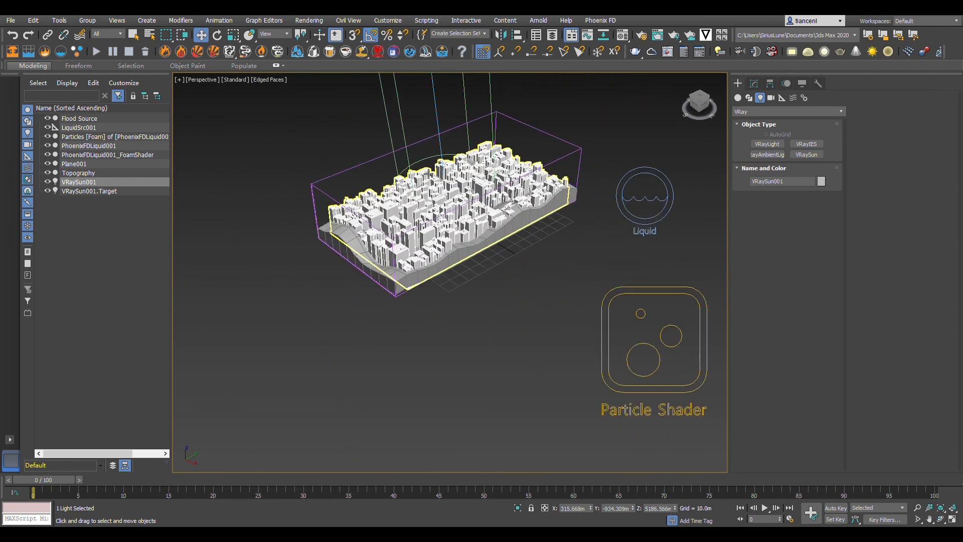
scroll(429, 174, "up", 3)
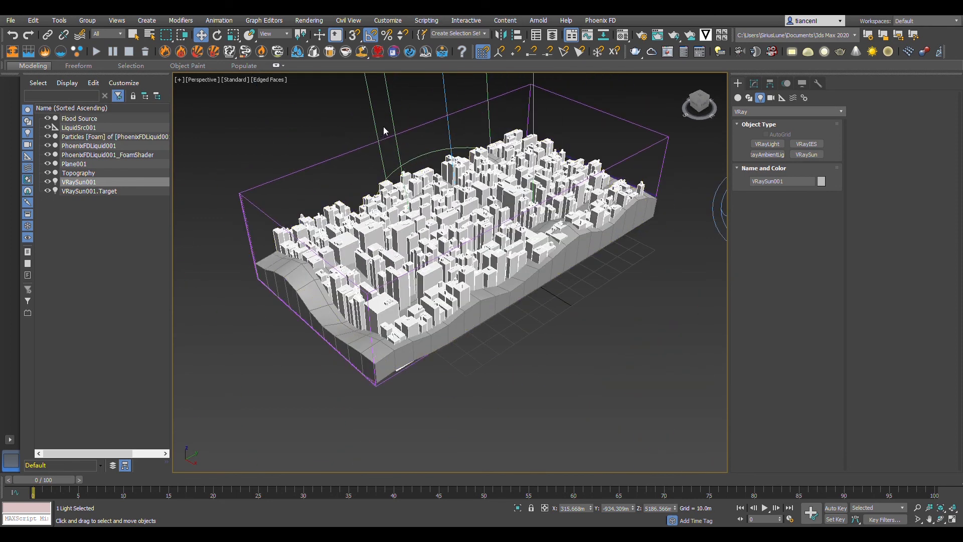
left_click(96, 52)
scroll(601, 148, "up", 3)
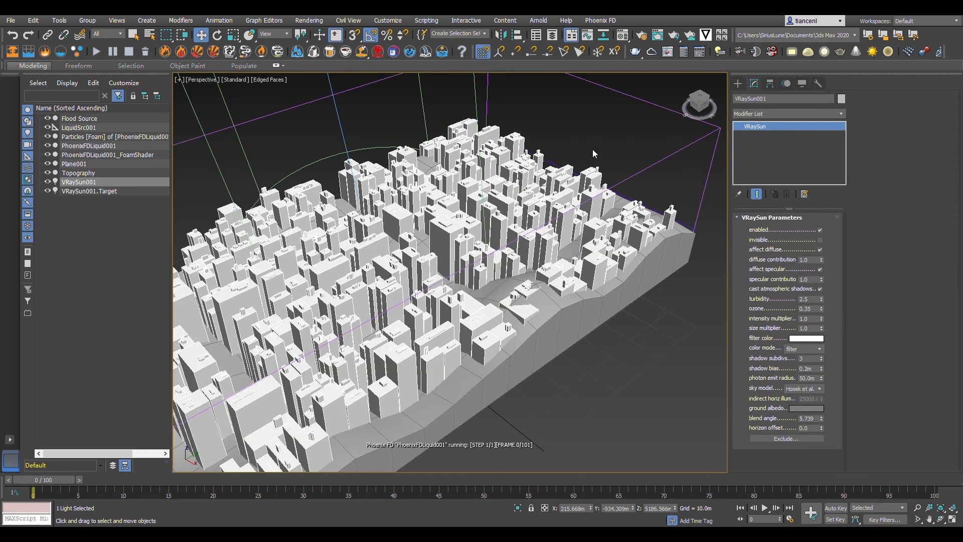
scroll(592, 149, "down", 4)
scroll(350, 129, "up", 3)
scroll(350, 129, "down", 3)
scroll(311, 113, "up", 3)
scroll(311, 113, "down", 3)
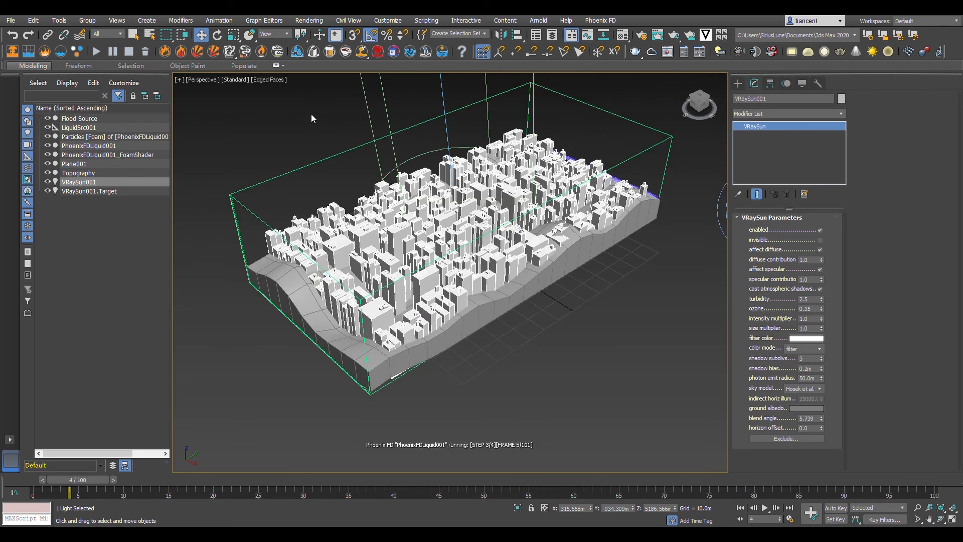
scroll(468, 128, "up", 2)
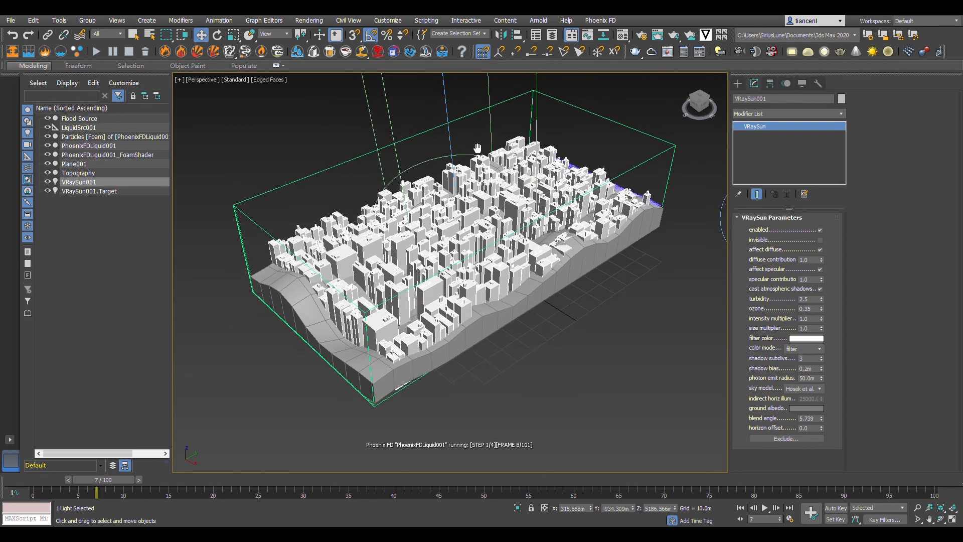
- Examine how the liquid particles spread from the emitter edge among the buildings
scroll(524, 153, "up", 6)
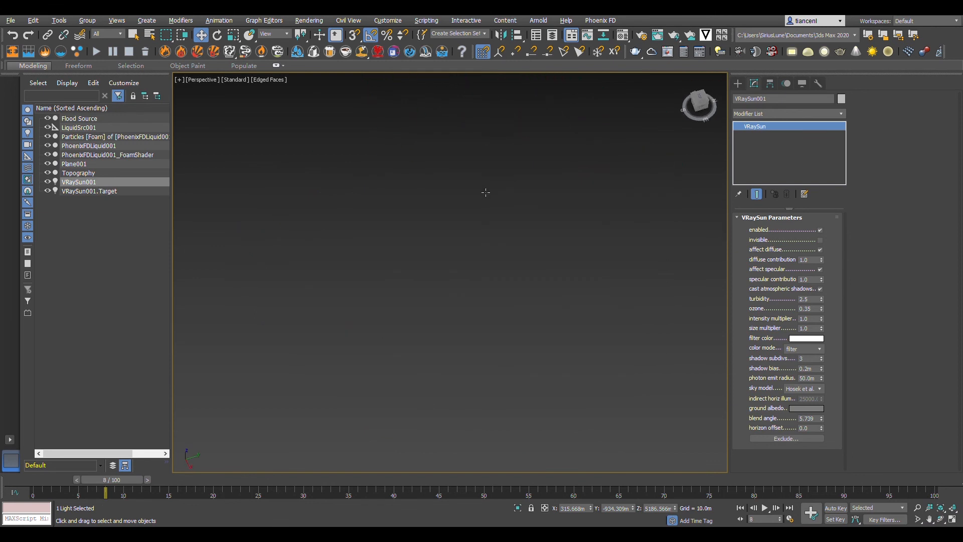
scroll(489, 175, "down", 5)
scroll(642, 284, "up", 5)
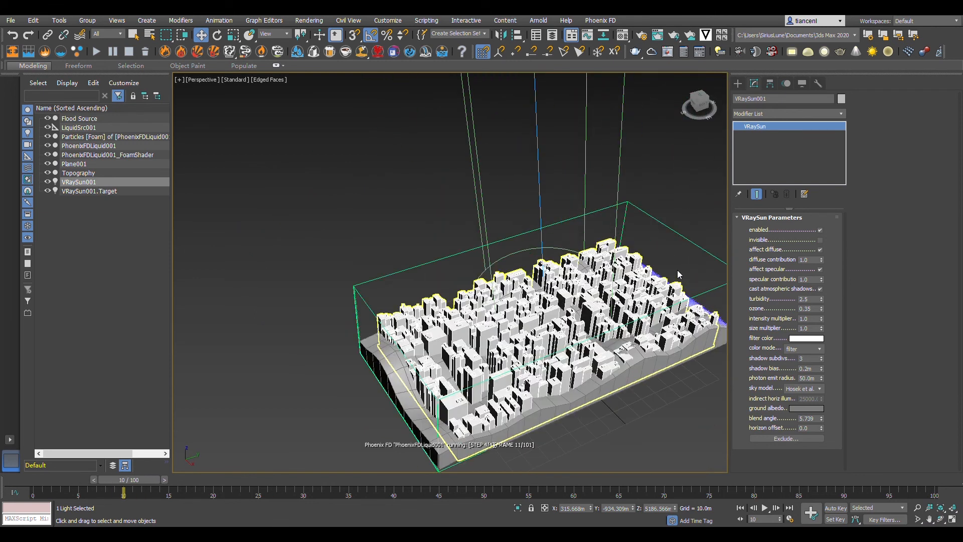
scroll(621, 268, "down", 4)
scroll(615, 281, "up", 5)
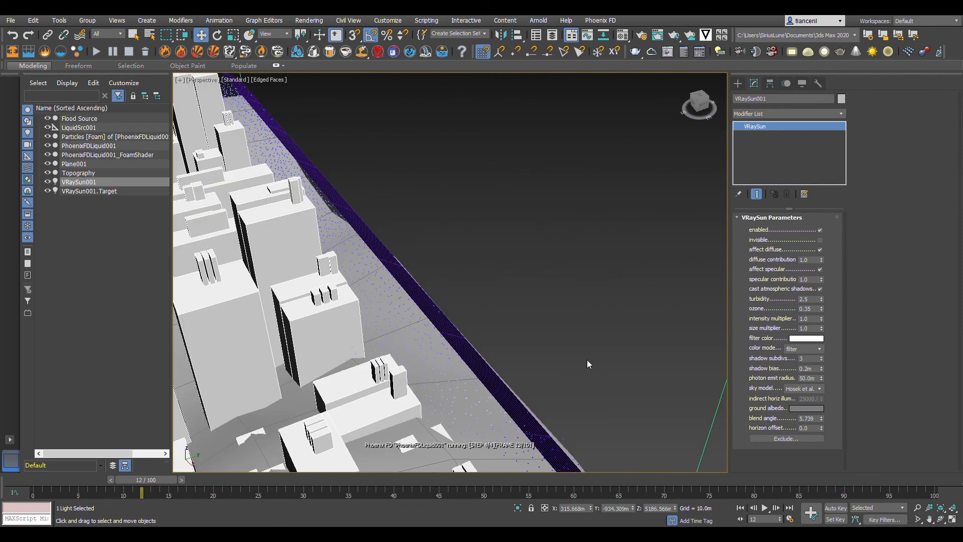
scroll(562, 346, "down", 3)
scroll(527, 321, "down", 8)
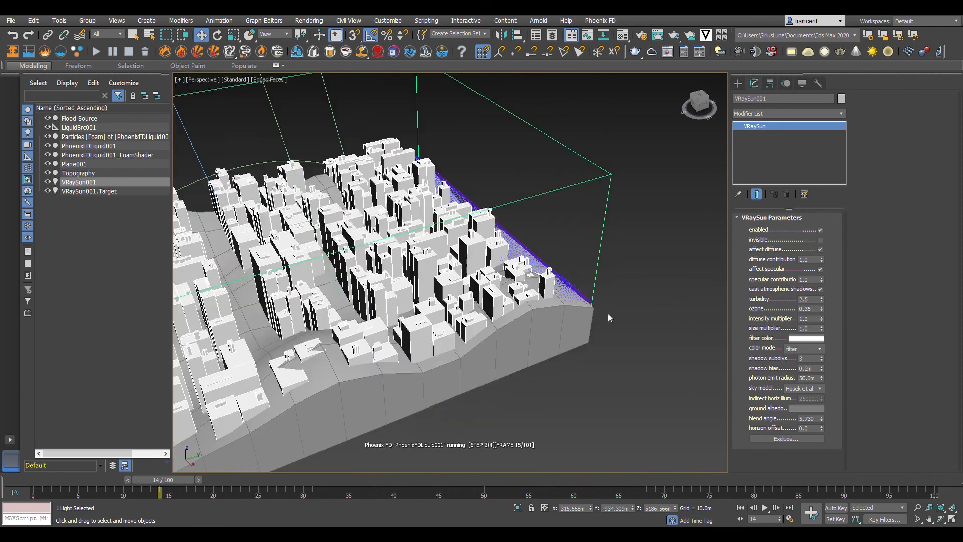
scroll(562, 303, "up", 4)
scroll(541, 296, "down", 4)
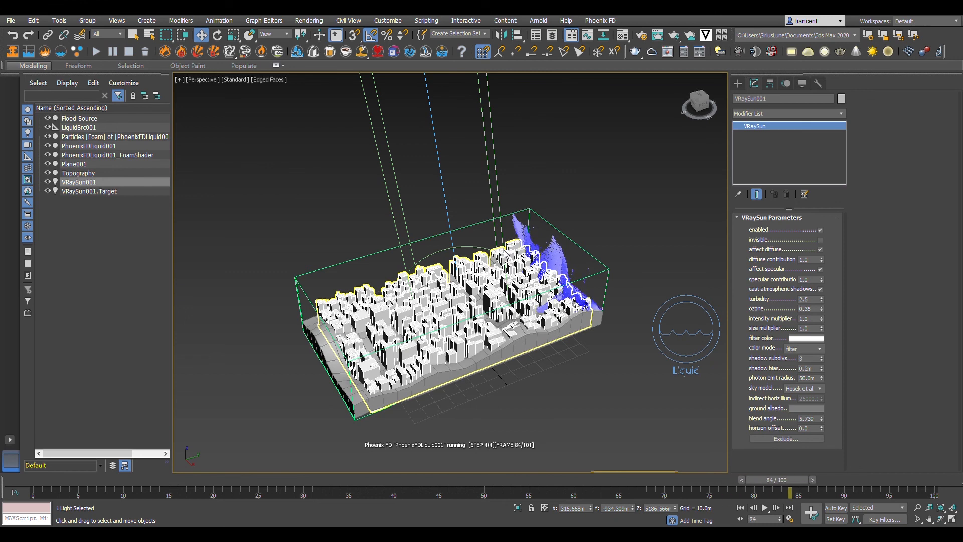
scroll(546, 270, "up", 3)
scroll(563, 273, "down", 4)
middle_click_drag(564, 273, 536, 200, "alt")
scroll(536, 150, "up", 3)
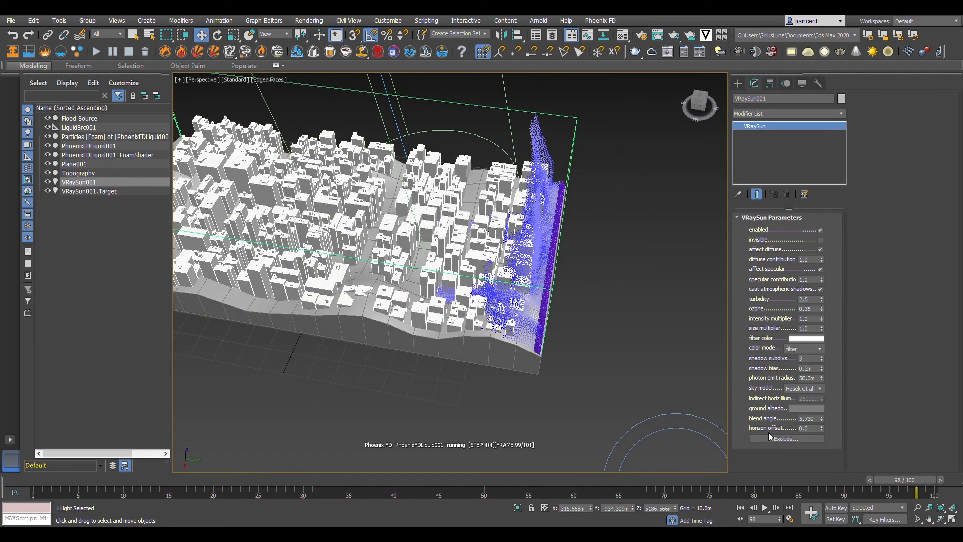
- Set the liquid simulator's Time Scale to 0.8 and rerun the simulation
left_click(554, 236)
scroll(955, 326, "down", 3)
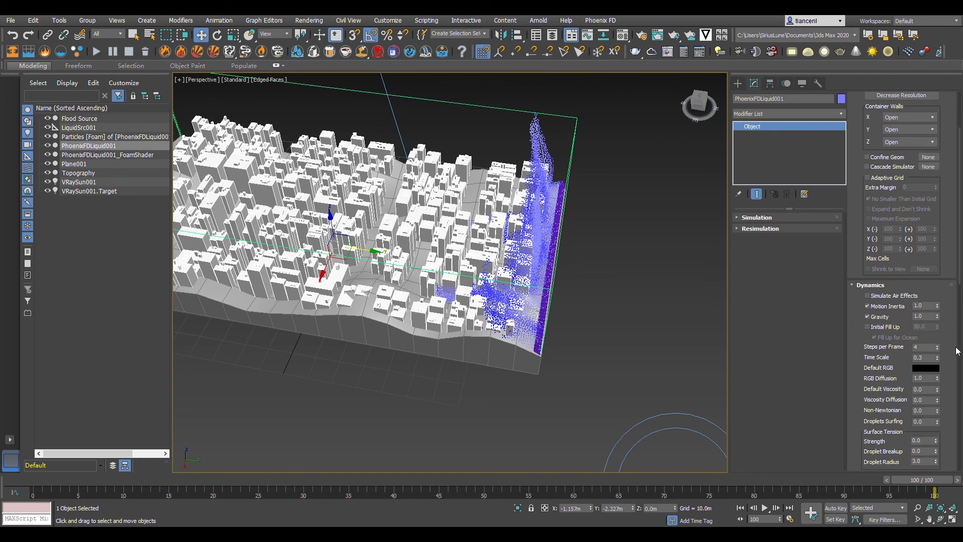
scroll(954, 344, "down", 3)
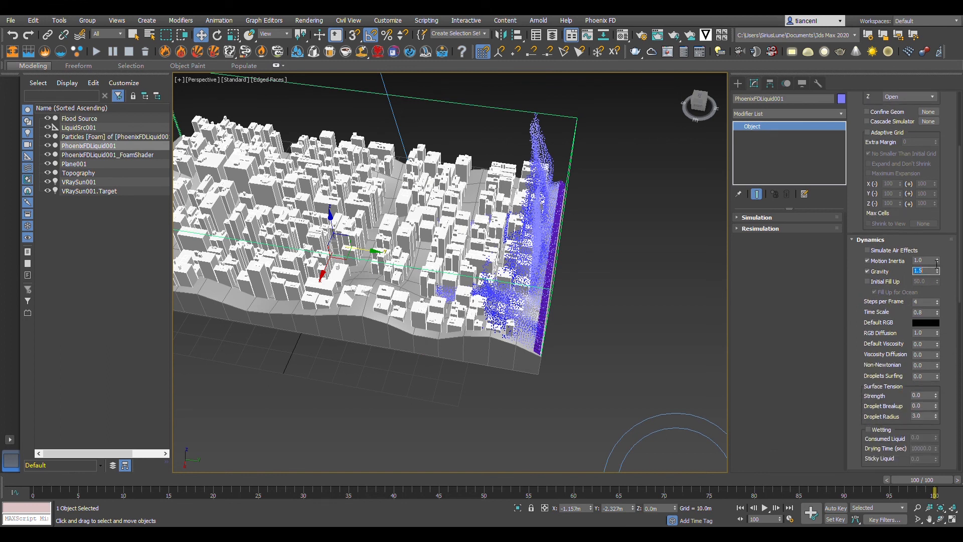
left_click_drag(958, 255, 956, 327)
left_click(95, 51)
- Examine the running flow along the emitter edge and the simulator's Foam and Scene Interaction settings
scroll(532, 216, "up", 3)
scroll(602, 208, "down", 1)
middle_click_drag(567, 271, 516, 271, "alt")
scroll(517, 271, "down", 2)
scroll(517, 271, "up", 2)
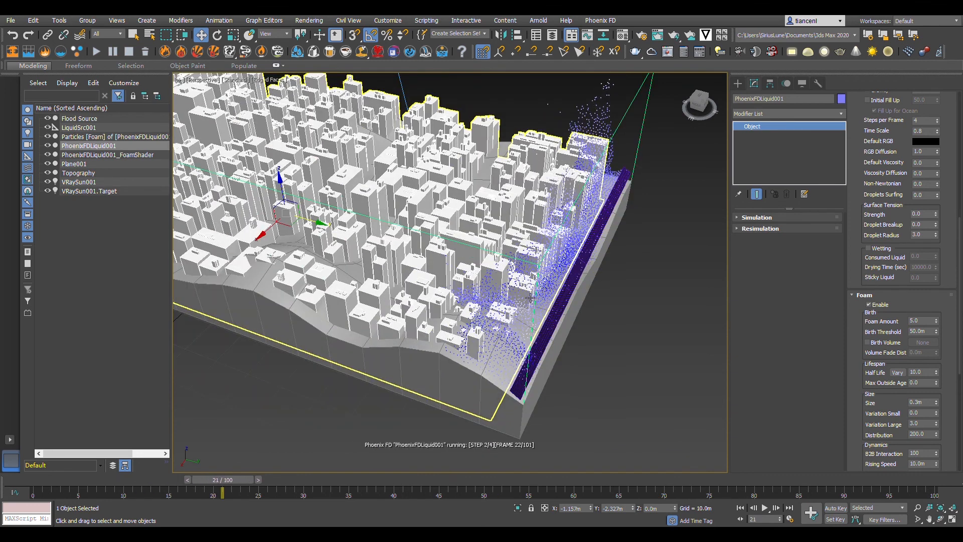
scroll(853, 306, "down", 5)
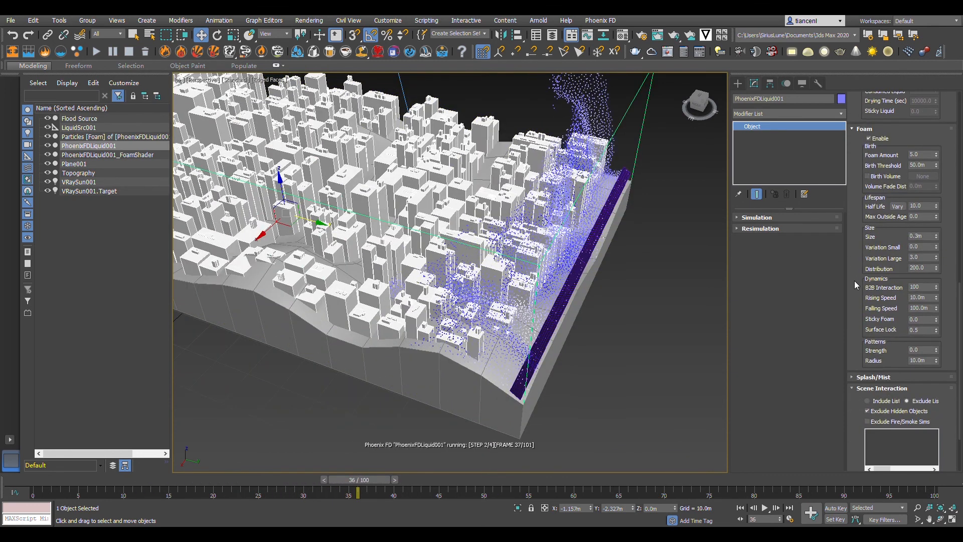
scroll(860, 416, "down", 2)
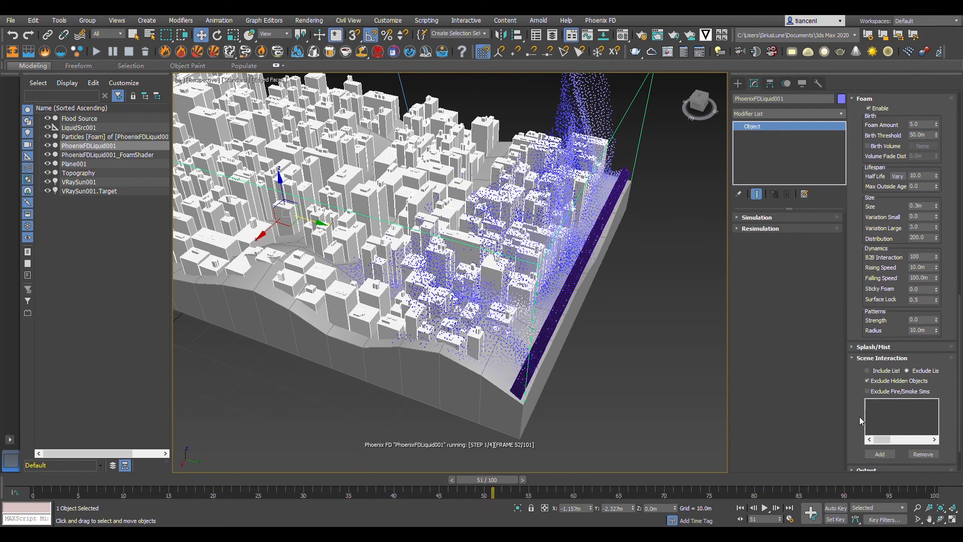
scroll(859, 416, "down", 3)
scroll(576, 409, "down", 3)
scroll(647, 216, "down", 5)
- Set the liquid source's Outgoing Velocity to 20 m and restart the simulation
left_click(647, 286)
scroll(809, 349, "down", 3)
left_click_drag(812, 276, 736, 272)
type("20")
key("Return")
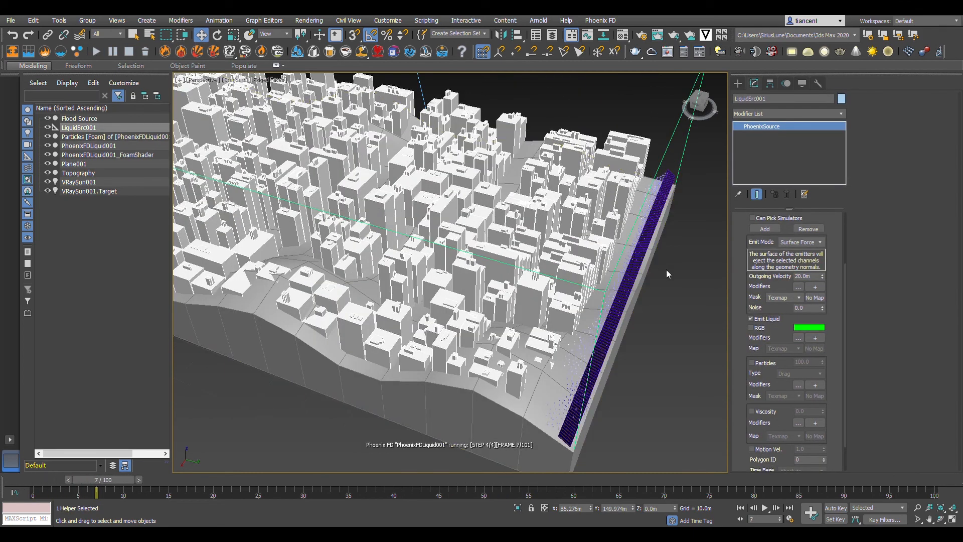
- Examine from several angles how the faster liquid hits the buildings beside the emitter
scroll(666, 270, "up", 2)
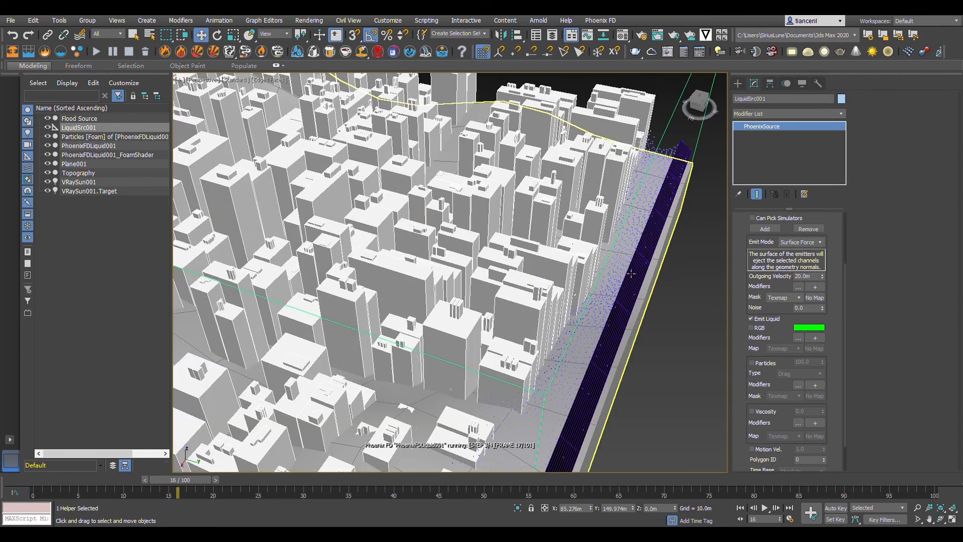
scroll(632, 274, "down", 3)
middle_click_drag(631, 273, 678, 206, "alt")
scroll(678, 207, "up", 5)
scroll(676, 213, "down", 4)
scroll(676, 226, "down", 3)
scroll(676, 226, "up", 4)
middle_click_drag(577, 296, 617, 286, "alt")
scroll(617, 286, "down", 6)
scroll(598, 311, "up", 5)
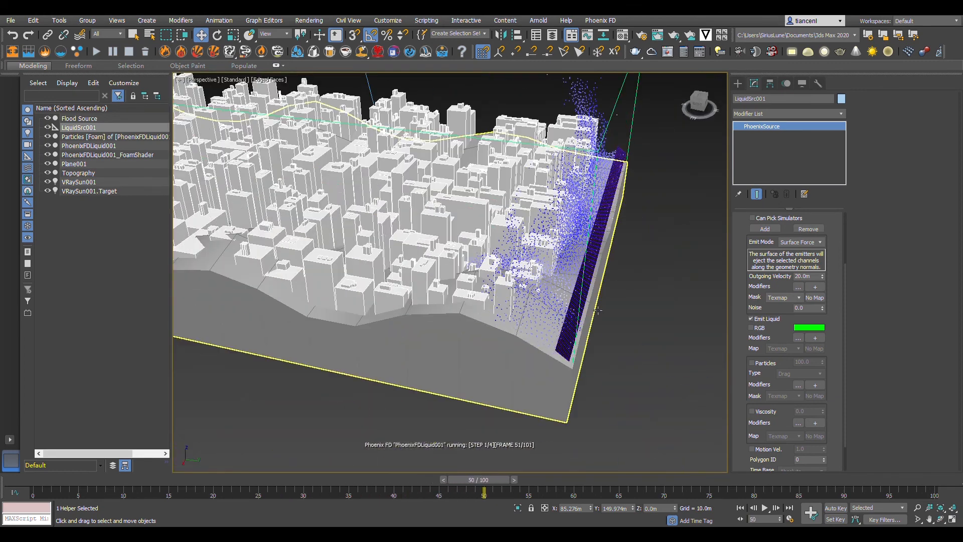
- Set the liquid source's Outgoing Velocity to 5 m and check the rerun flow near the emitter
scroll(831, 292, "down", 2)
double_click(806, 242)
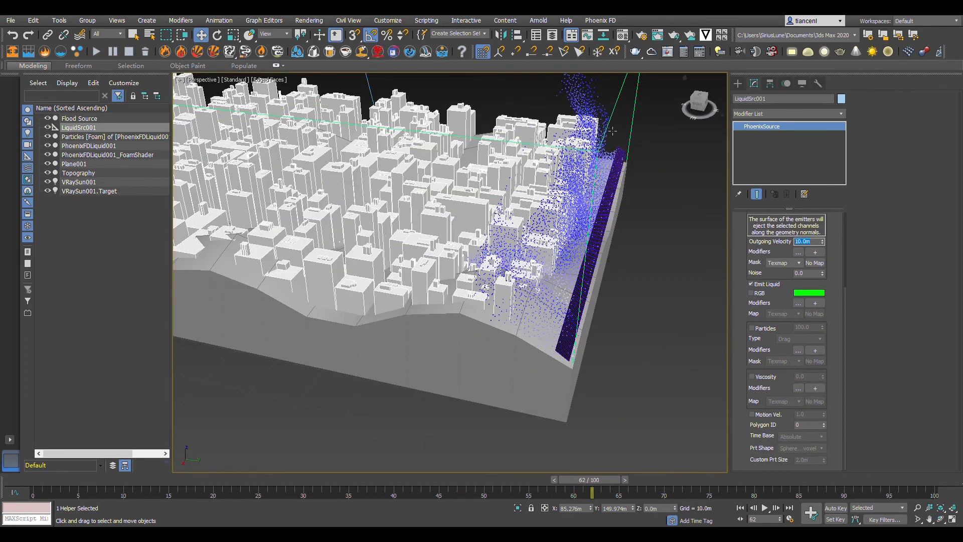
type("5")
key("Return")
scroll(615, 176, "up", 5)
scroll(615, 236, "down", 3)
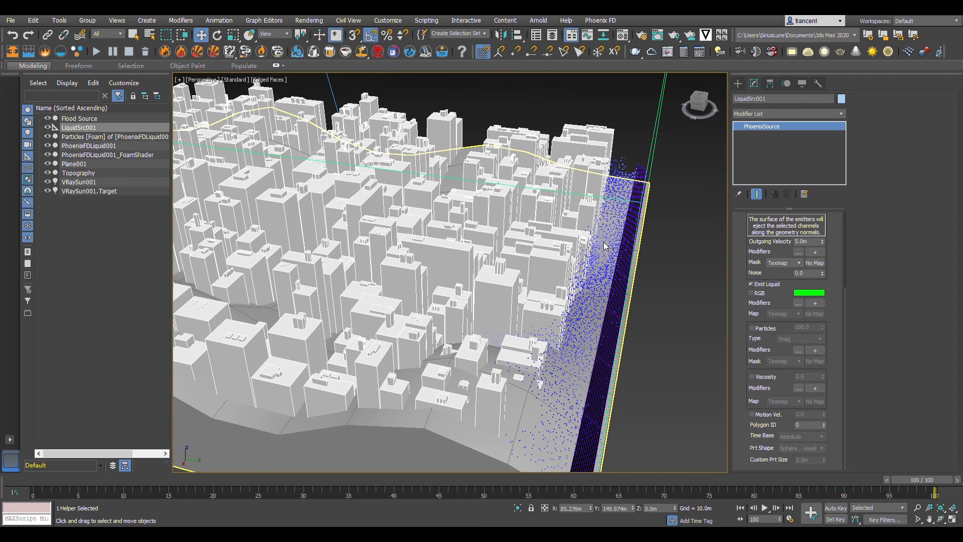
- Return the timeline to frame 0, set the liquid simulator's Time Scale to 10, and rerun the simulation
scroll(604, 246, "down", 6)
left_click(600, 246)
left_click_drag(921, 480, 35, 482)
left_click_drag(934, 415, 934, 328)
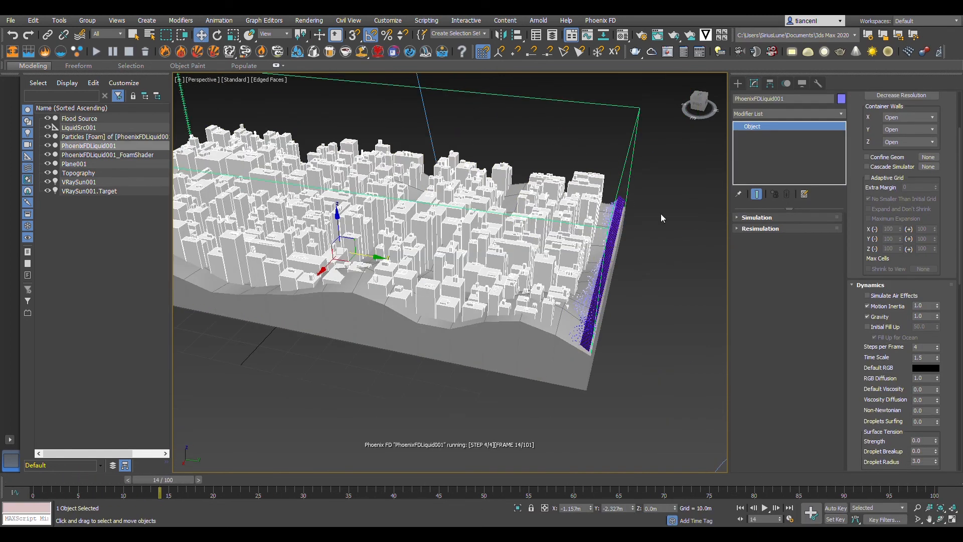
scroll(652, 226, "up", 3)
scroll(624, 241, "down", 4)
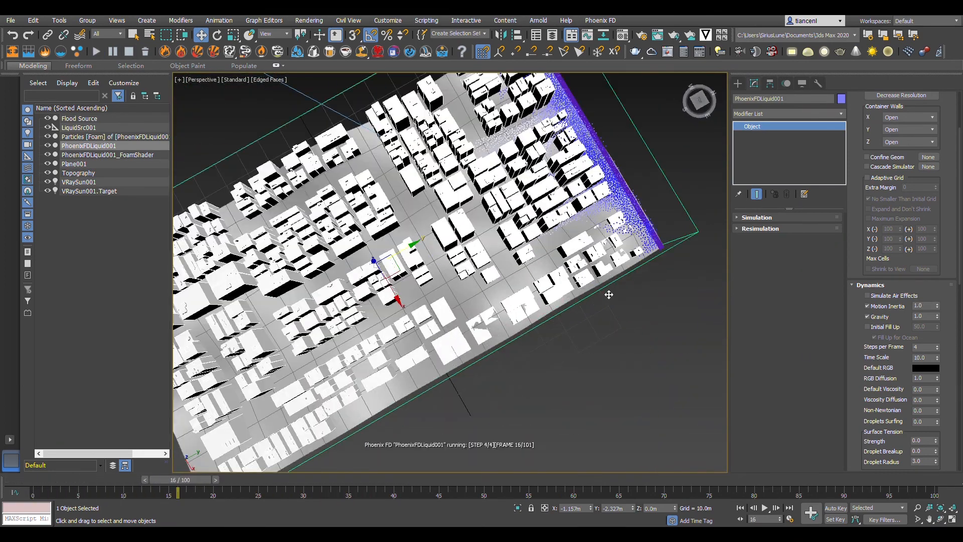
- Examine from above and from the side how far the flood advances through the city streets
scroll(609, 294, "down", 3)
scroll(609, 294, "up", 3)
middle_click_drag(609, 294, 549, 284, "alt")
scroll(549, 284, "down", 3)
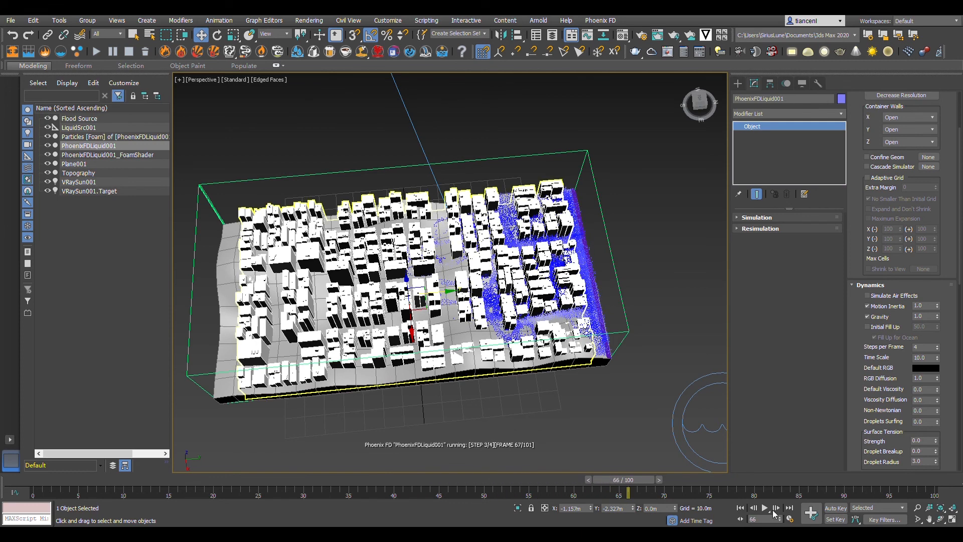
middle_click_drag(484, 255, 491, 162)
scroll(491, 151, "down", 3)
scroll(469, 118, "up", 5)
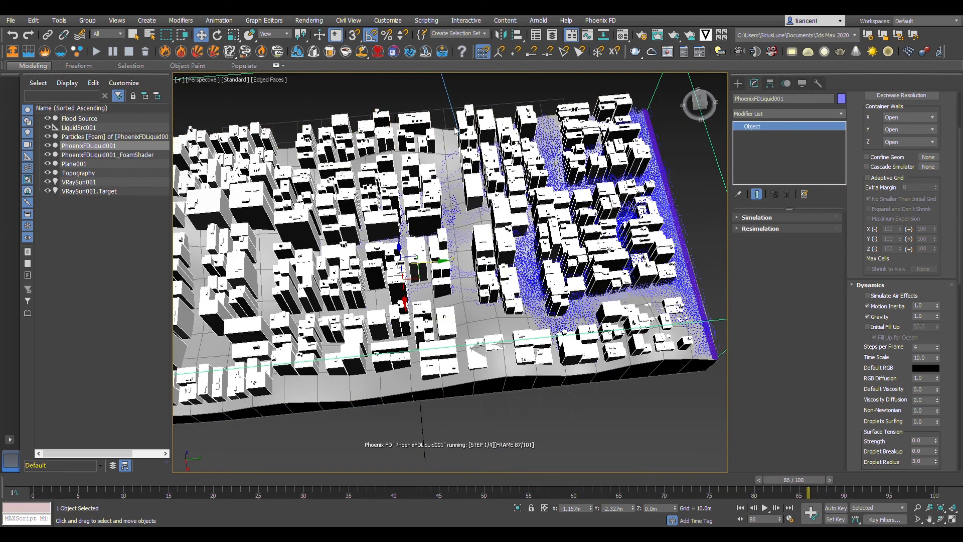
scroll(958, 323, "up", 3)
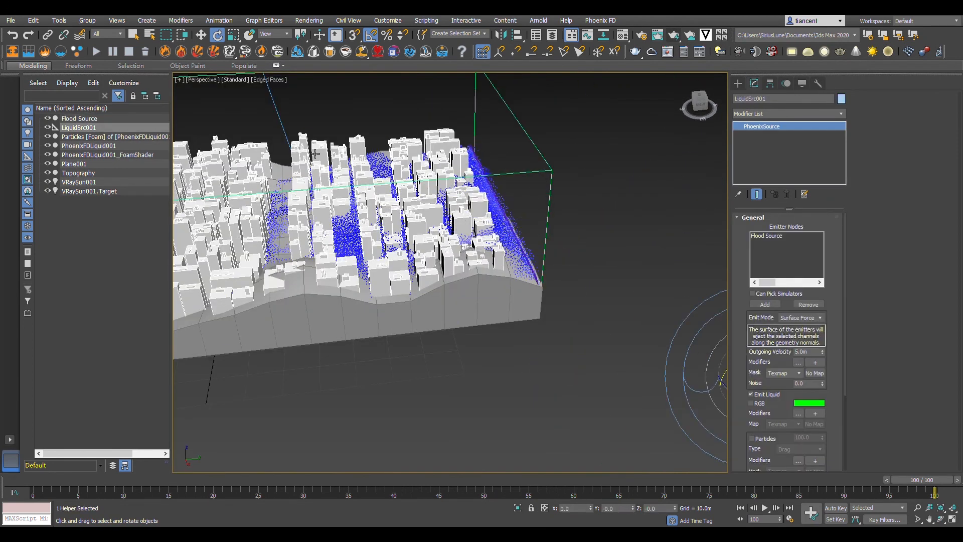
- Rerun the flood simulation over a 200-frame timeline with the liquid source's Outgoing Velocity set to 10 m
scroll(838, 343, "down", 3)
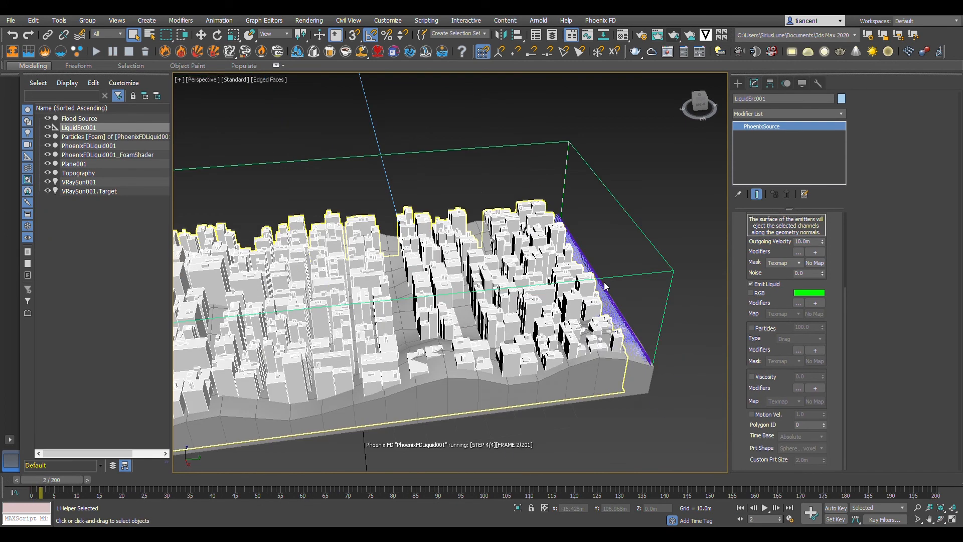
scroll(687, 324, "up", 2)
middle_click_drag(232, 96, 232, 123, "alt")
middle_click_drag(501, 281, 418, 319)
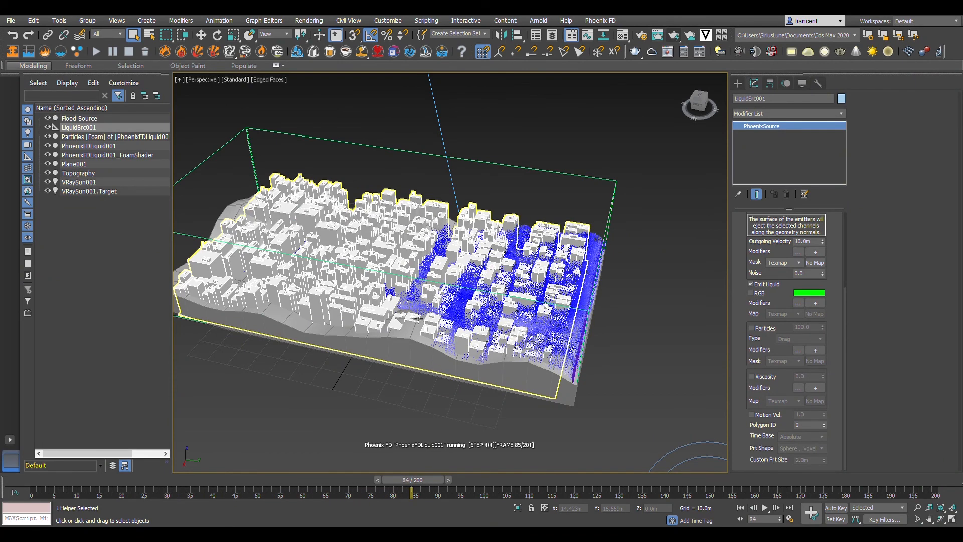
scroll(418, 319, "down", 2)
middle_click_drag(351, 221, 383, 300, "alt")
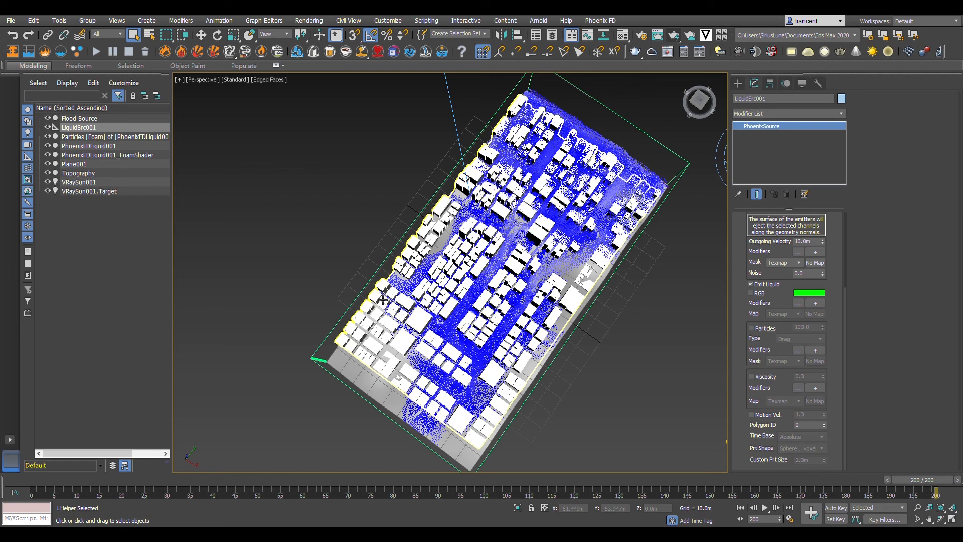
- Play back the simulated flood and enable Auto White Speed in the liquid simulator's particle preview
left_click(764, 507)
left_click(764, 507)
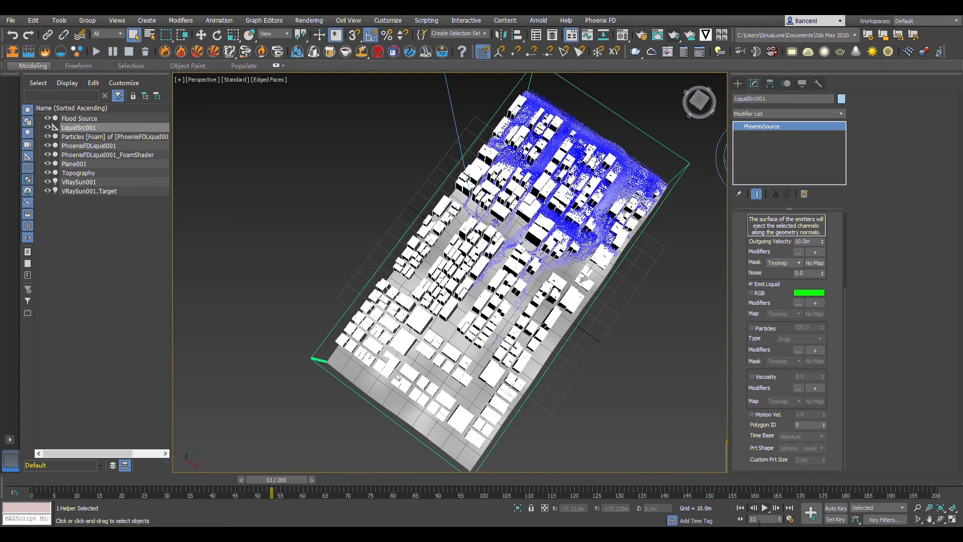
left_click(627, 254)
left_click(764, 507)
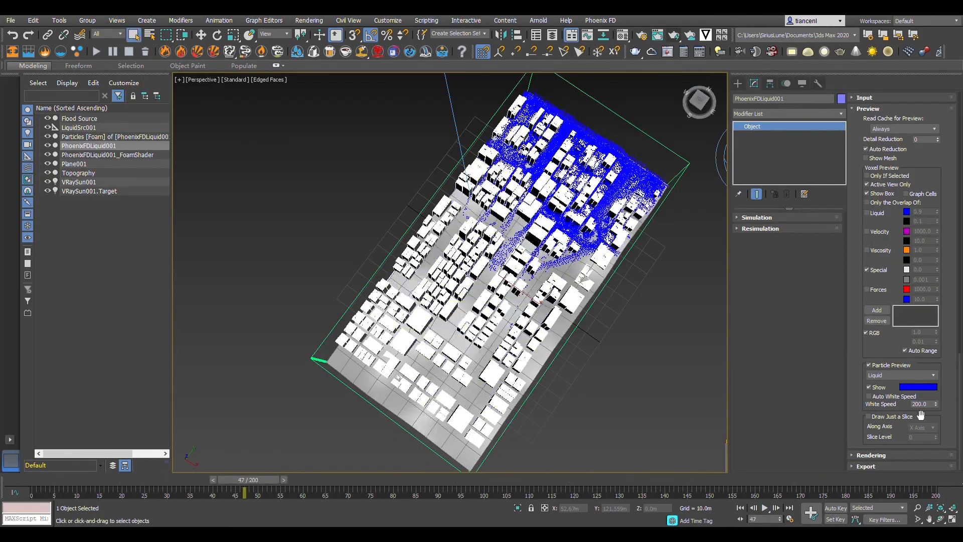
scroll(540, 241, "up", 5)
left_click(869, 396)
scroll(540, 241, "down", 3)
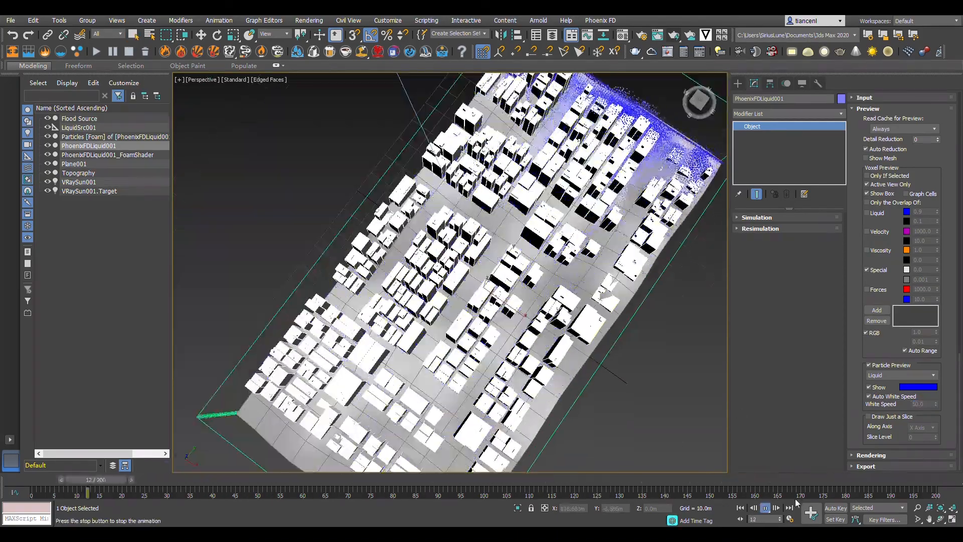
- Stop the playback and scrub the flood animation to frame 200
left_click(765, 507)
middle_click_drag(617, 180, 471, 215, "alt")
scroll(552, 201, "up", 4)
scroll(570, 173, "down", 6)
left_click_drag(304, 479, 922, 480)
- Examine the flood at frame 200 between the buildings, from the emitter side and across the whole city
scroll(452, 226, "up", 4)
middle_click_drag(391, 226, 352, 244, "alt")
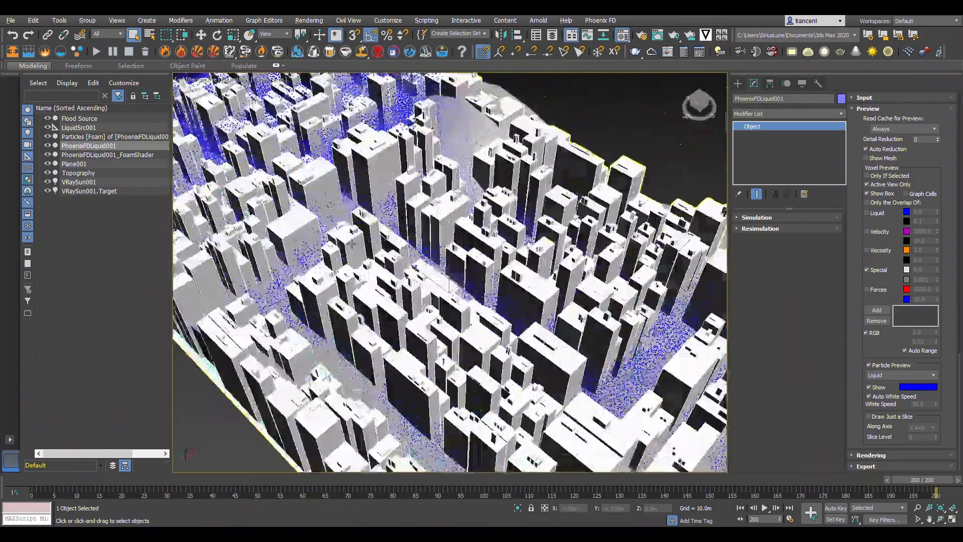
scroll(381, 242, "down", 3)
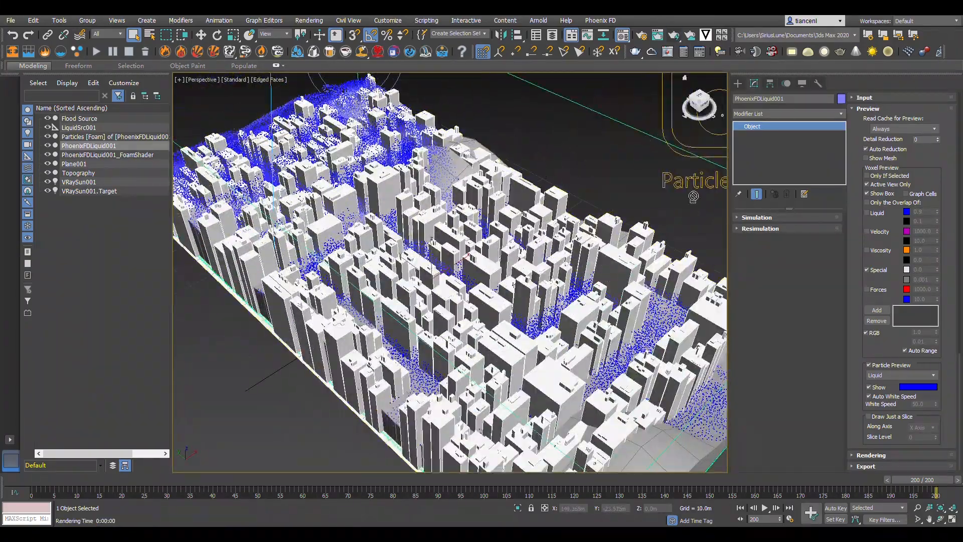
middle_click_drag(542, 171, 398, 233, "alt")
scroll(399, 234, "down", 4)
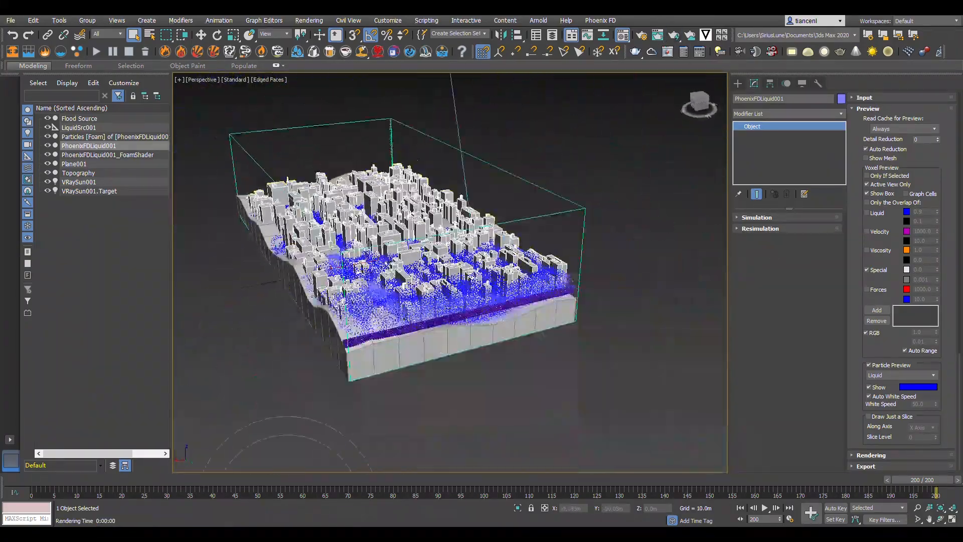
scroll(502, 276, "up", 3)
middle_click_drag(634, 153, 662, 28, "alt")
scroll(488, 176, "up", 3)
middle_click_drag(488, 176, 488, 119)
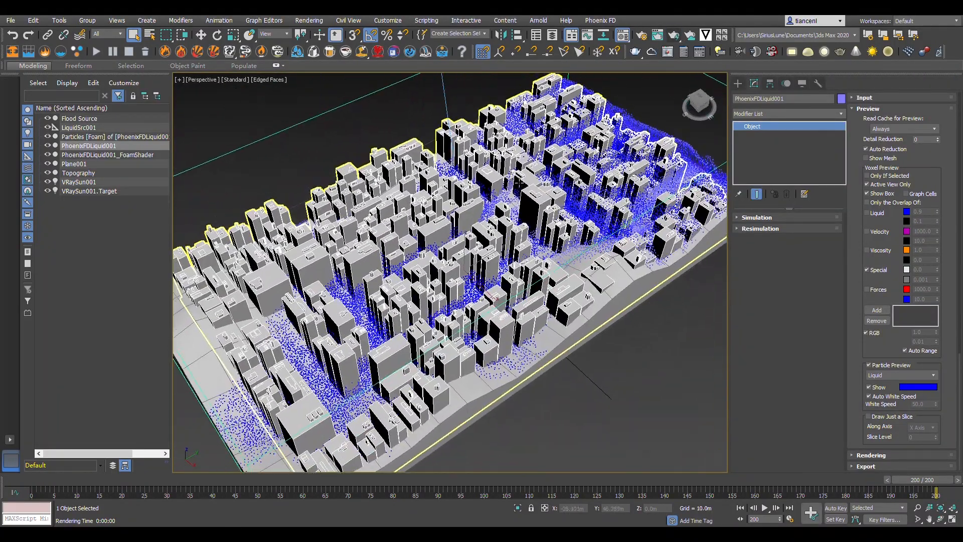
- Widen the perspective viewport by reducing the command area to a single column, and frame the flooded city in it
left_click_drag(730, 215, 868, 218)
scroll(592, 120, "down", 4)
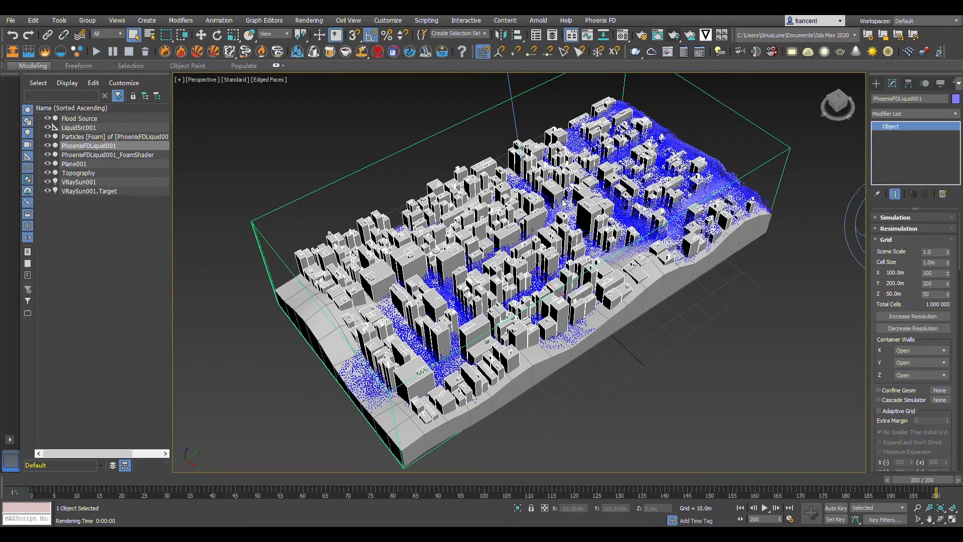
scroll(563, 202, "up", 4)
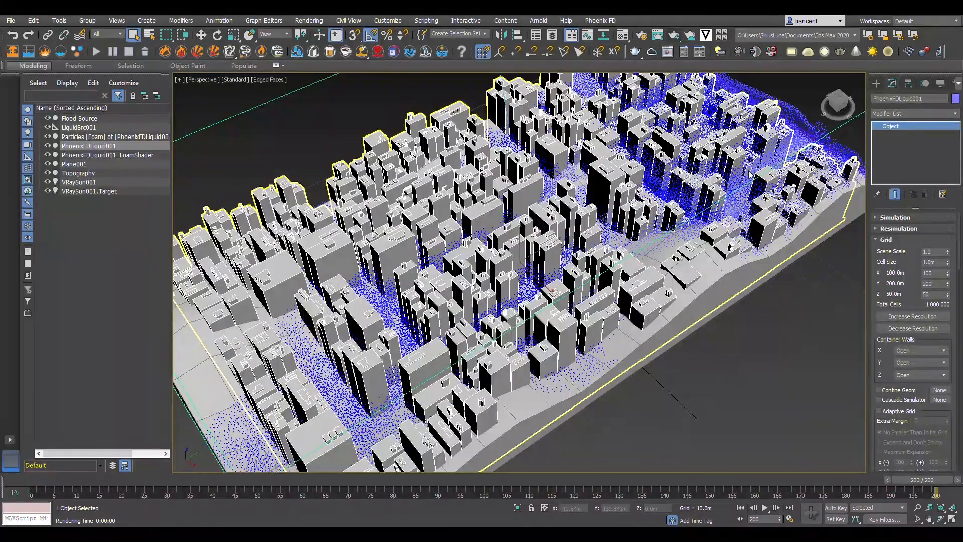